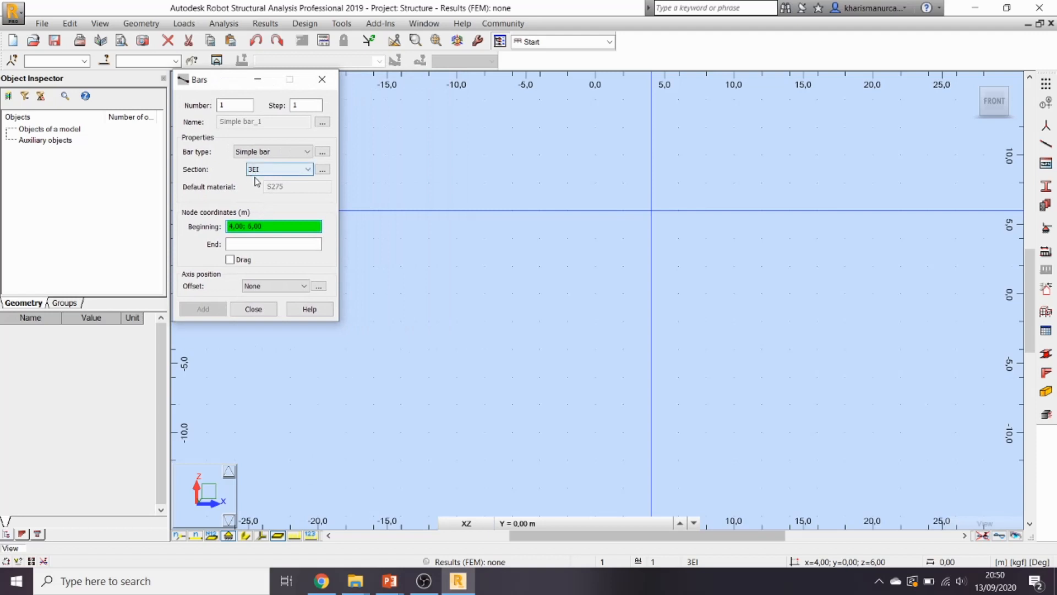
# Create an S275 steel bar section labelled EA with Ax of 1 mm2 and keep it as the section for new simple bars
pyautogui.click(303, 171)
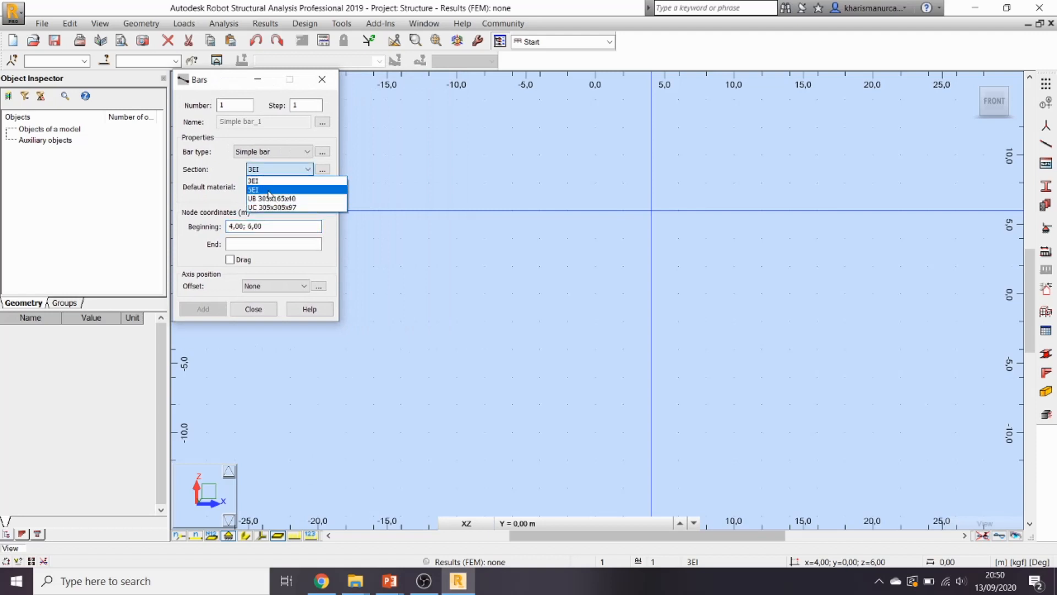
pyautogui.click(325, 170)
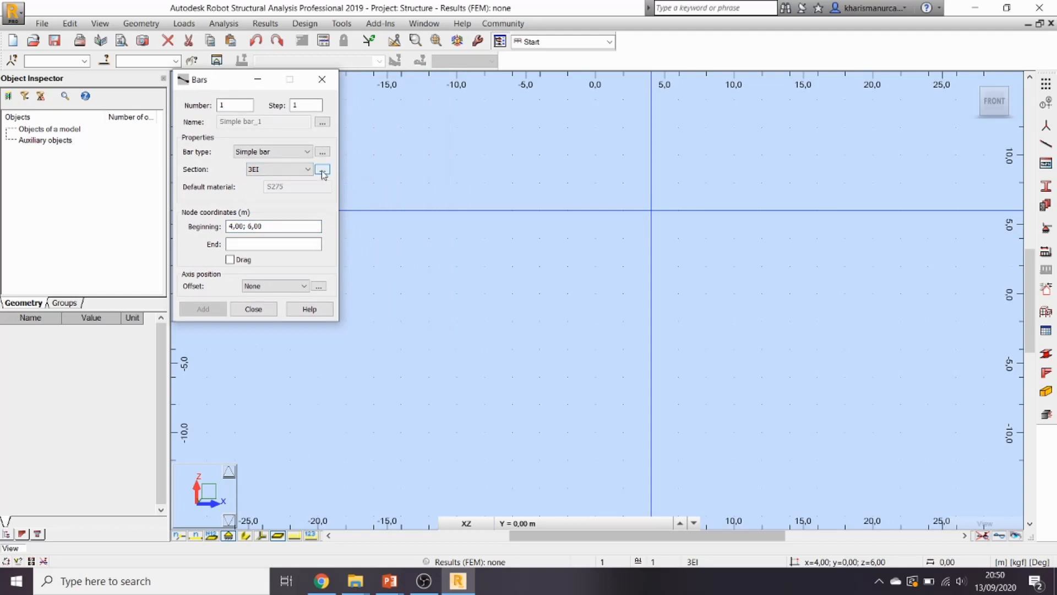
pyautogui.click(323, 172)
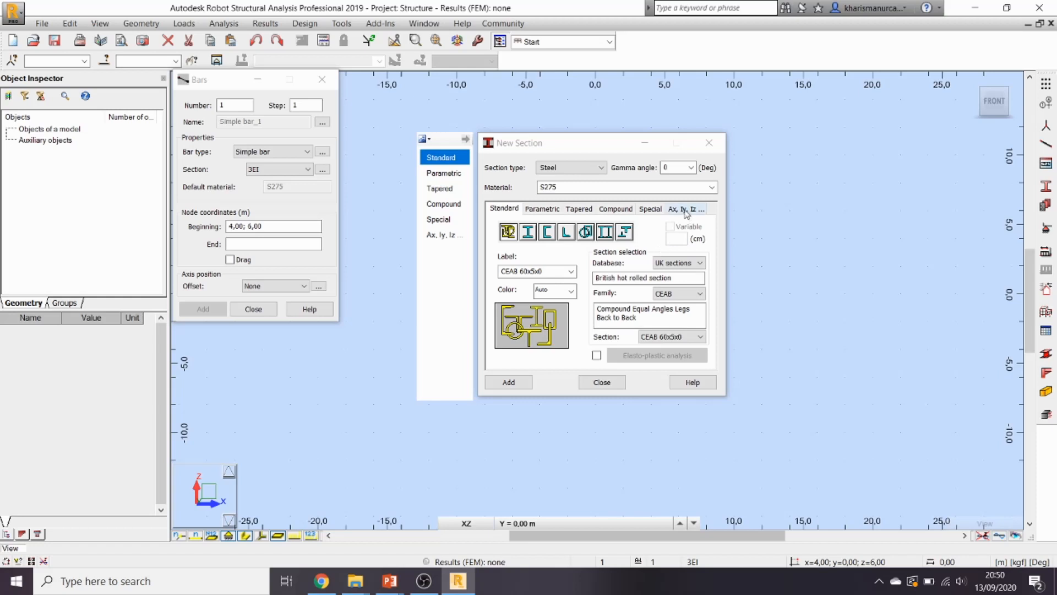
pyautogui.click(440, 235)
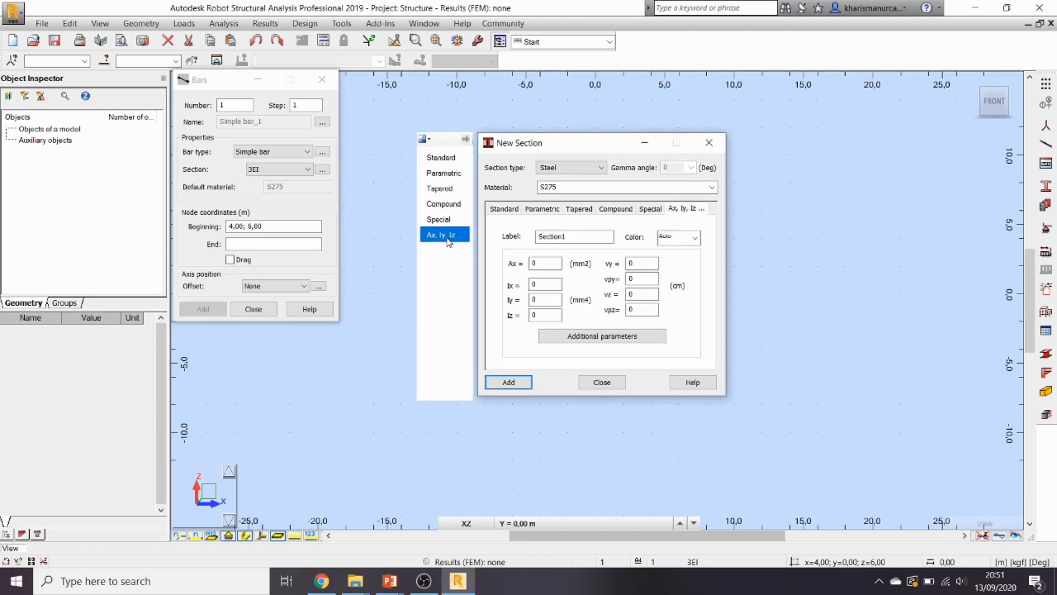
pyautogui.moveTo(567, 238); pyautogui.dragTo(517, 241)
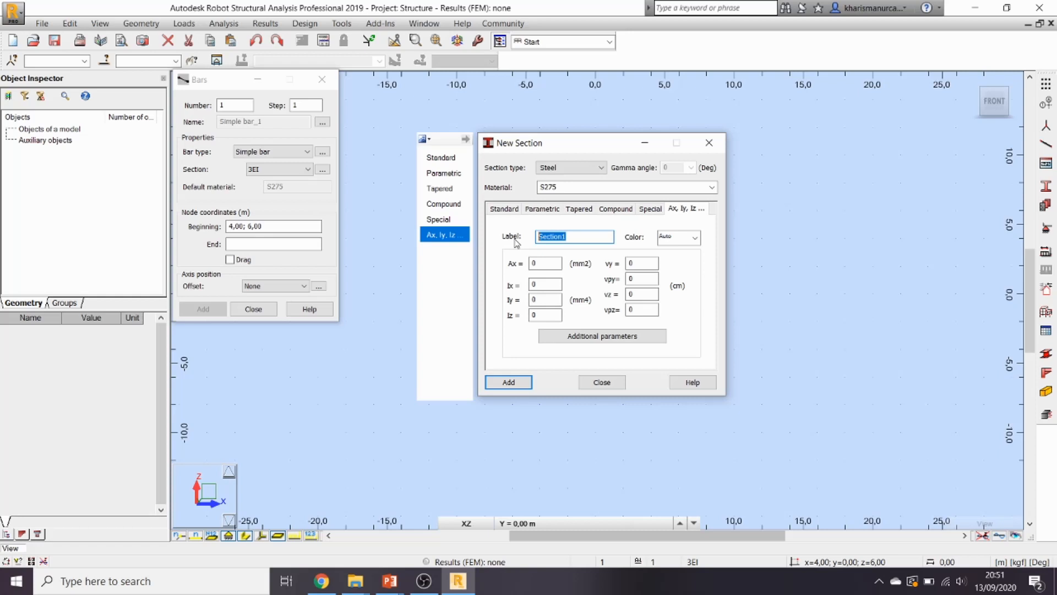
pyautogui.write('EA')
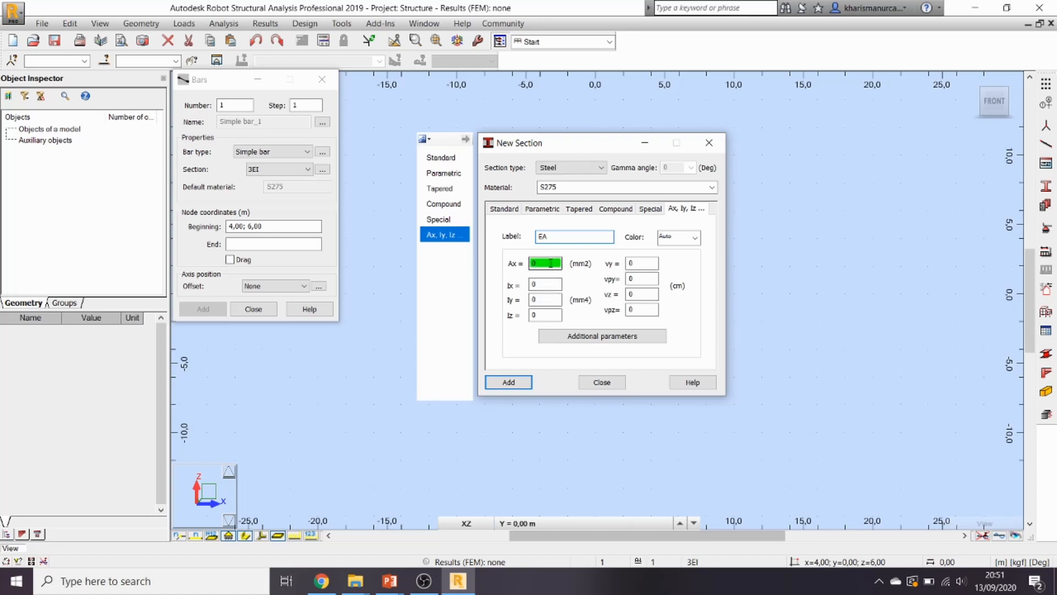
pyautogui.moveTo(551, 263); pyautogui.dragTo(525, 268)
pyautogui.write('1')
pyautogui.click(508, 382)
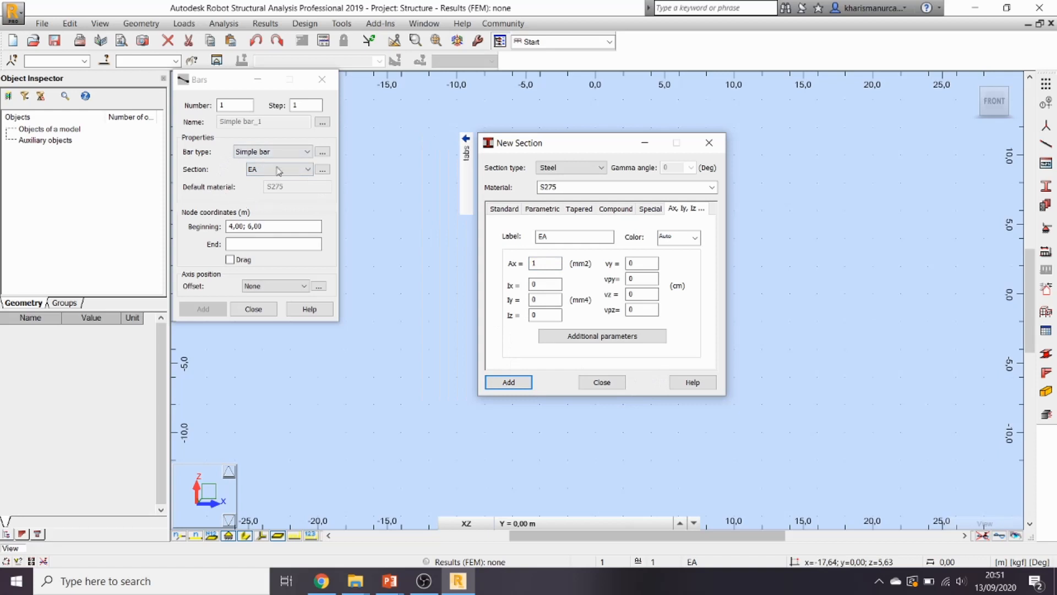
pyautogui.click(614, 384)
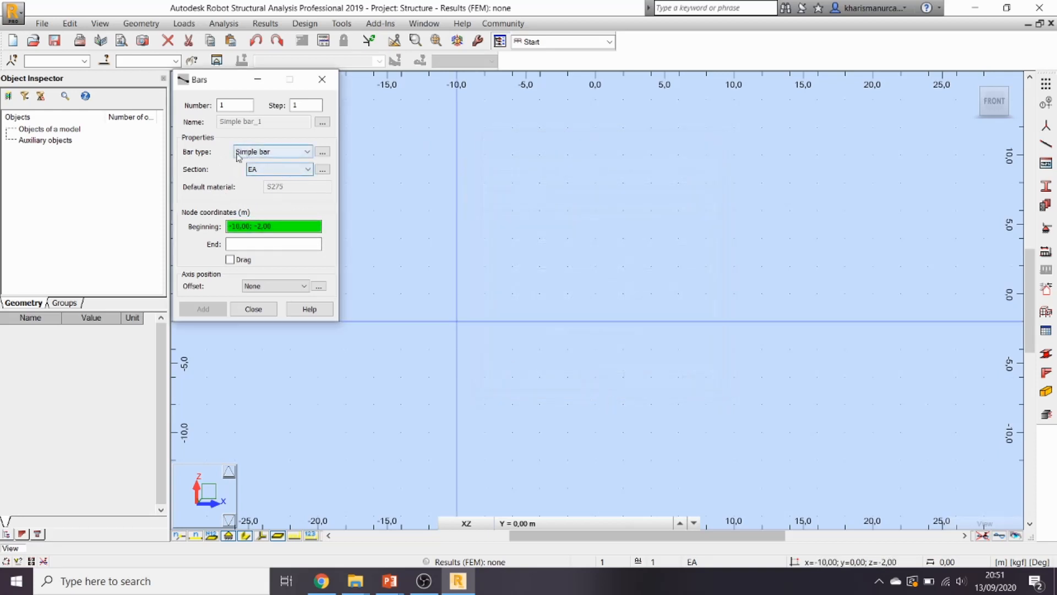
pyautogui.click(297, 172)
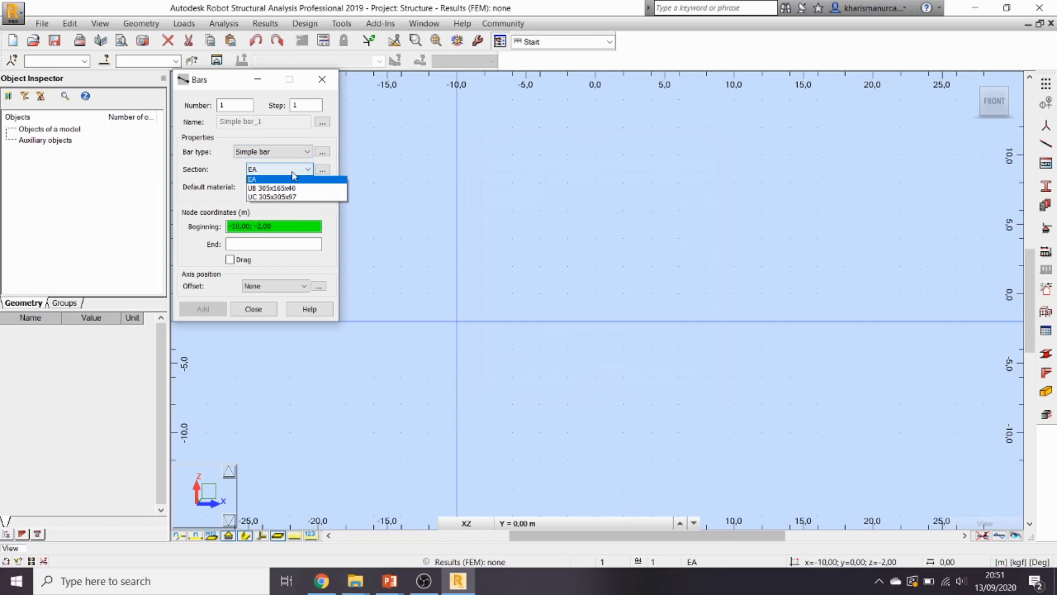
pyautogui.click(254, 198)
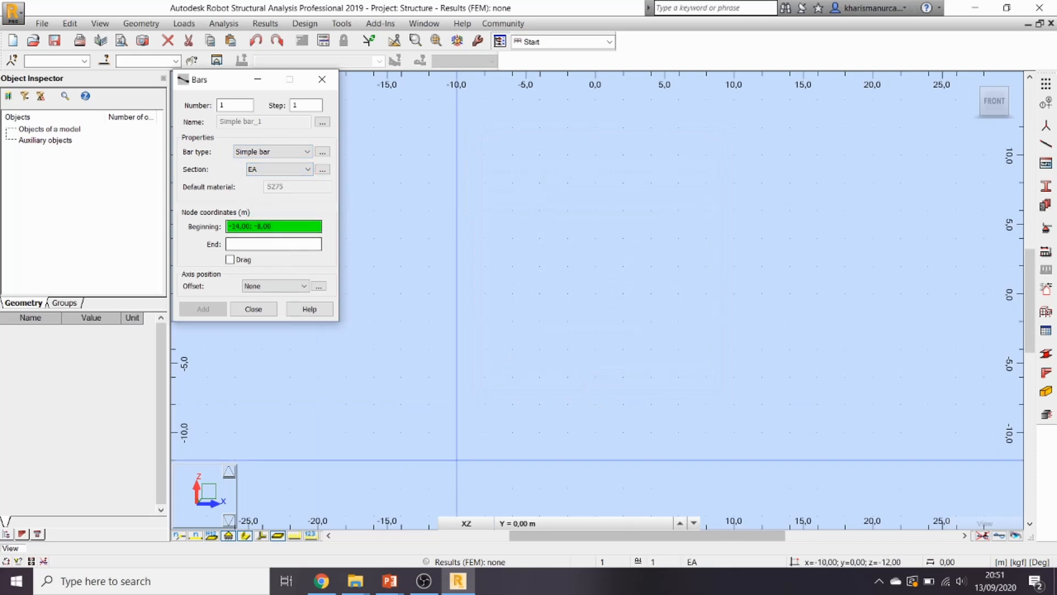
# Check the Latihan 1 truss in PowerPoint, return to Robot, and draw the vertical EA bar from (0; 0) to (0; 3) with Drag enabled
pyautogui.moveTo(393, 584)
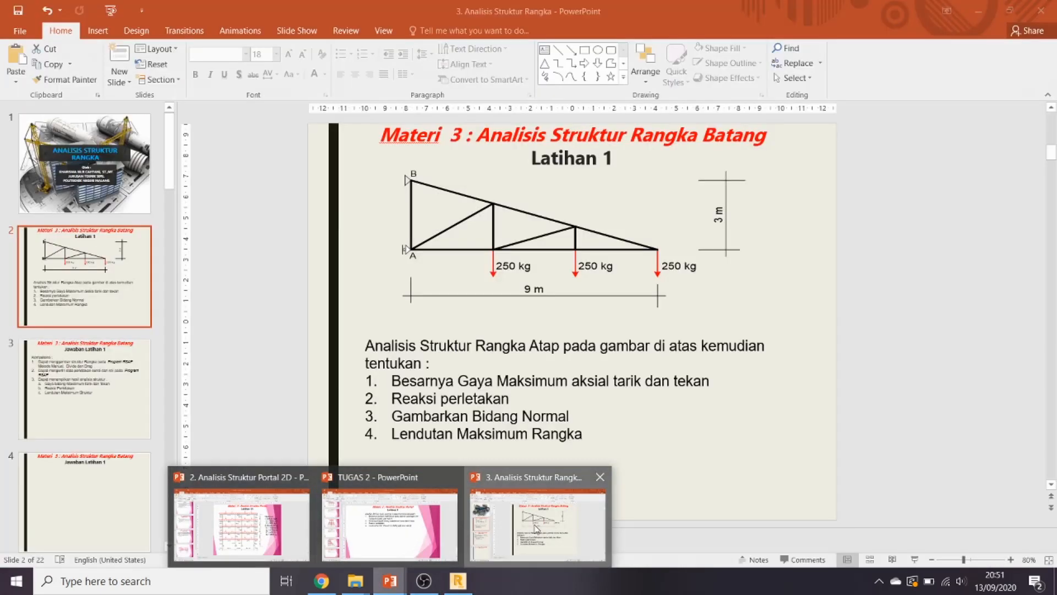
pyautogui.click(537, 525)
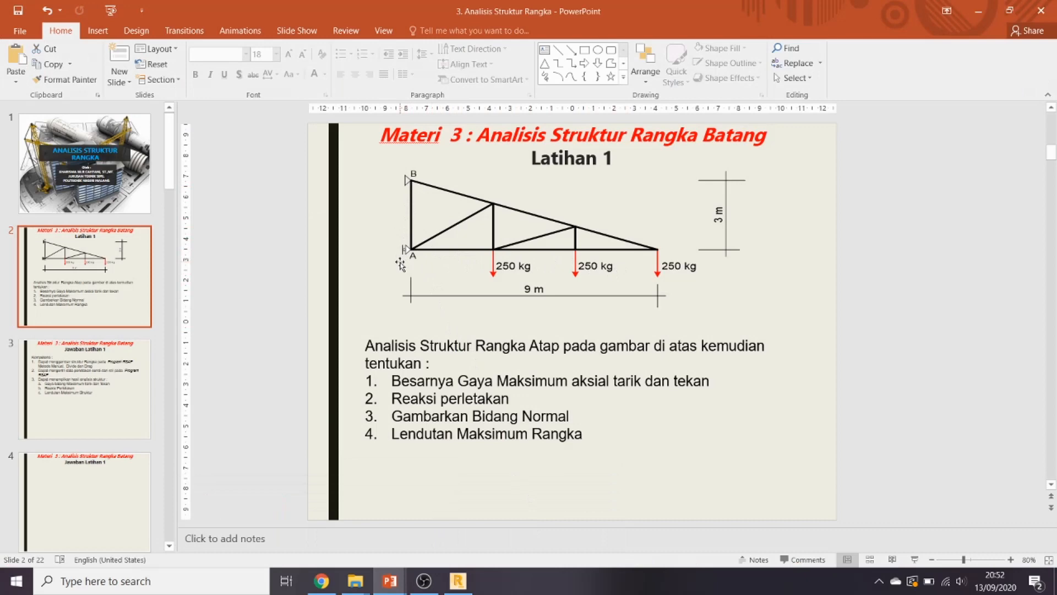
pyautogui.moveTo(458, 584)
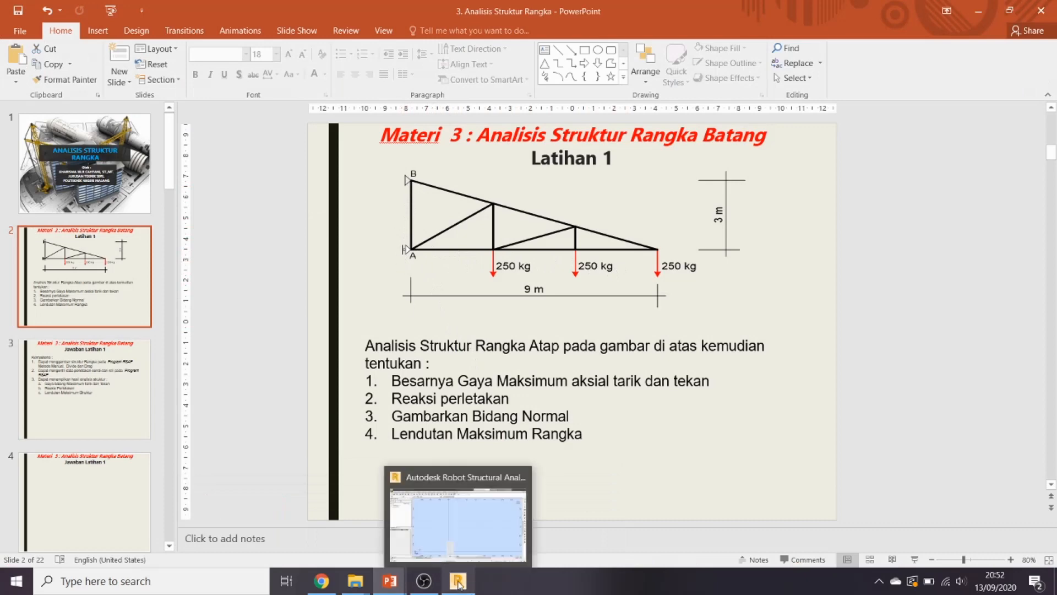
pyautogui.click(464, 551)
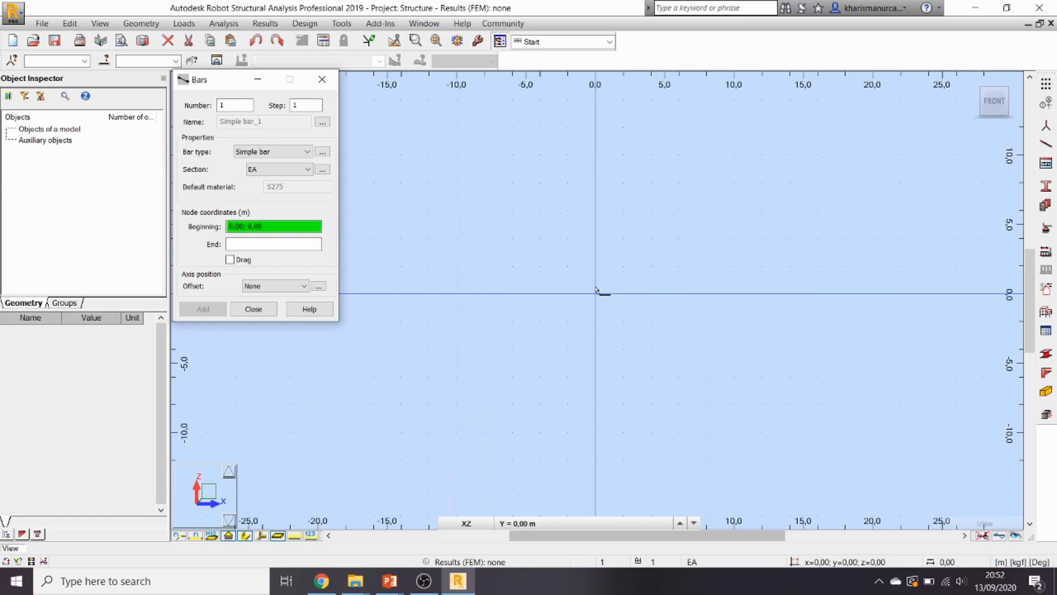
pyautogui.click(243, 261)
pyautogui.moveTo(612, 276); pyautogui.dragTo(476, 282, button='middle')
pyautogui.scroll(1, 461, 369)
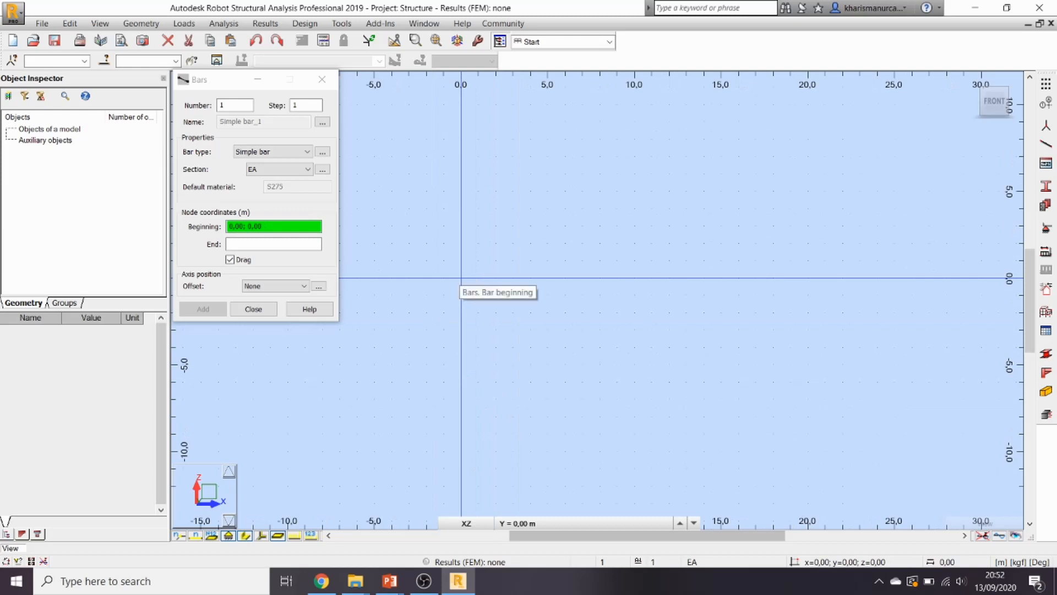
pyautogui.click(461, 278)
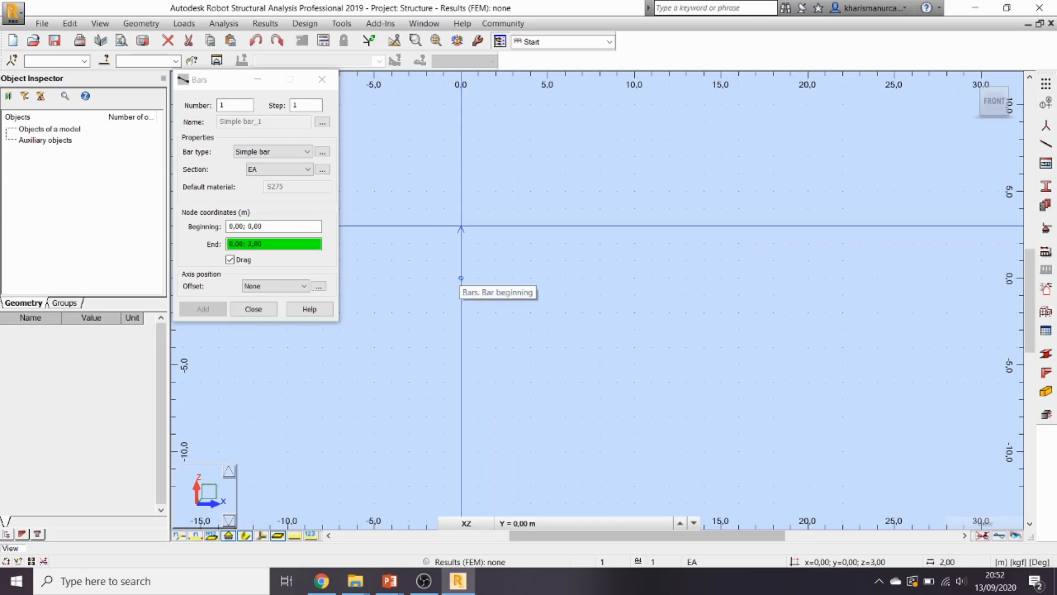
pyautogui.scroll(2, 461, 210)
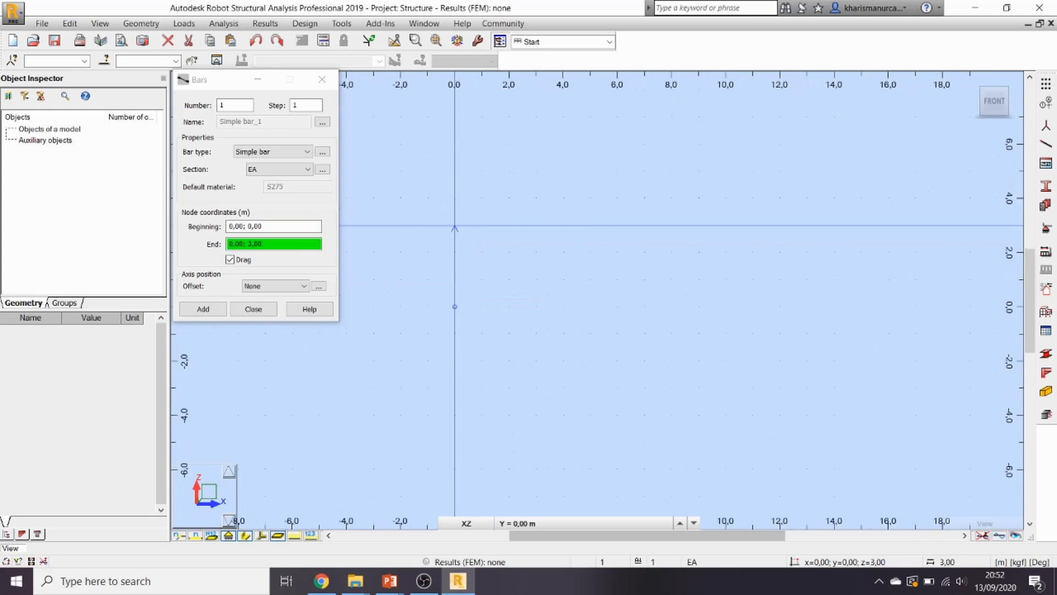
pyautogui.click(455, 225)
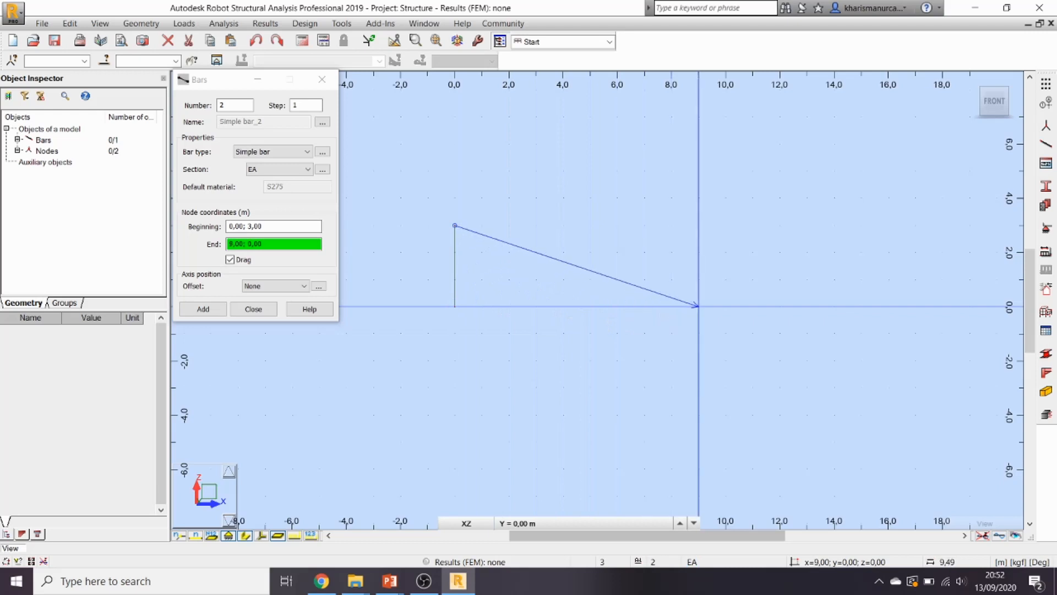
# Close the truss outline with a sloping bar to (9; 0) and a bottom bar back to (0; 0), then end bar drawing
pyautogui.click(698, 305)
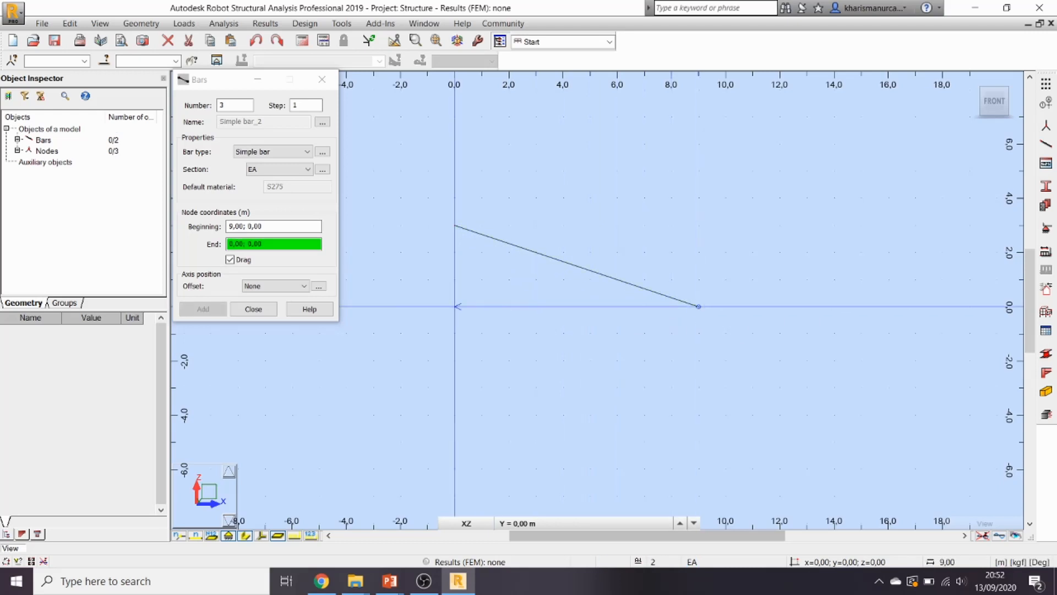
pyautogui.click(454, 305)
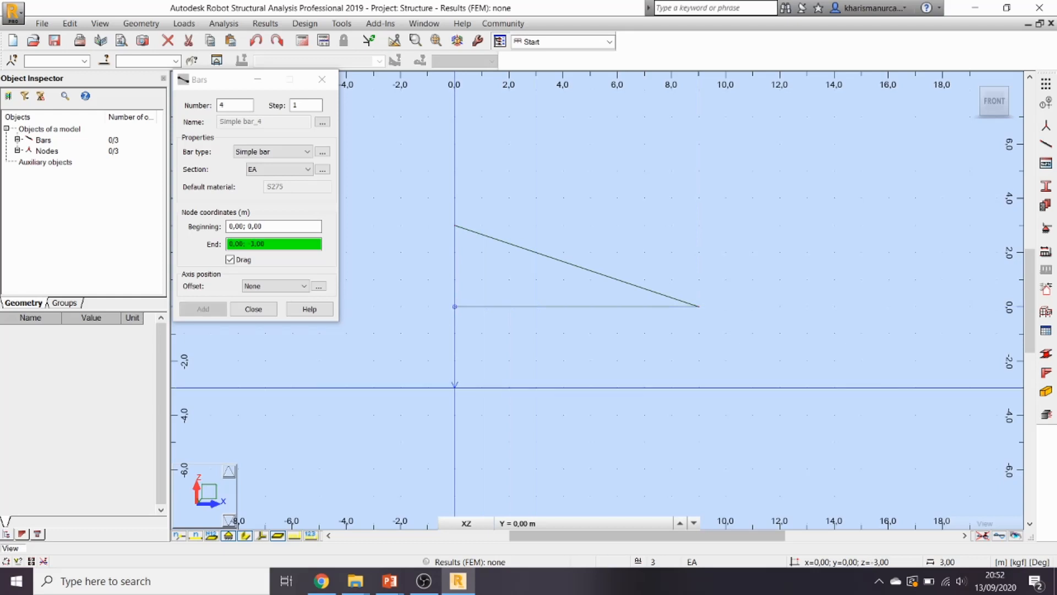
pyautogui.click(253, 309)
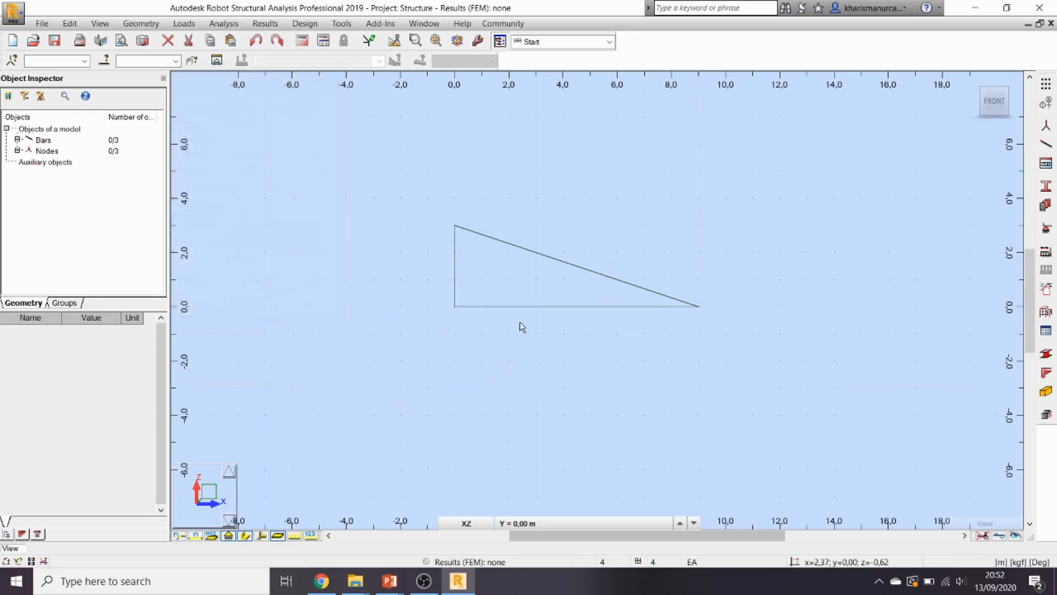
# Switch to PowerPoint to examine how the Latihan 1 truss chords are divided into panels, then return to Robot
pyautogui.scroll(2, 496, 322)
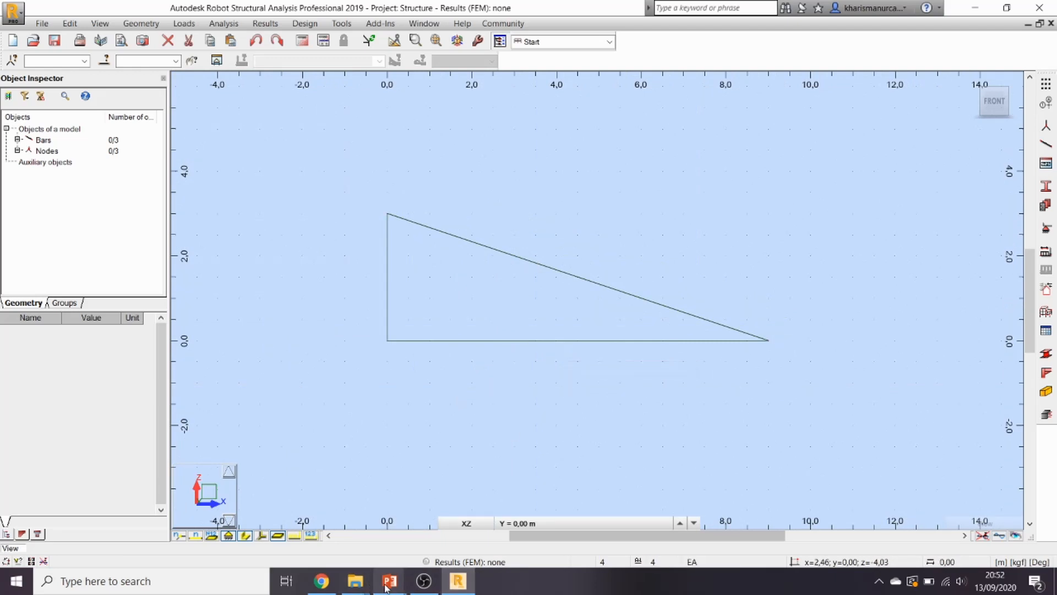
pyautogui.moveTo(386, 583)
pyautogui.click(558, 548)
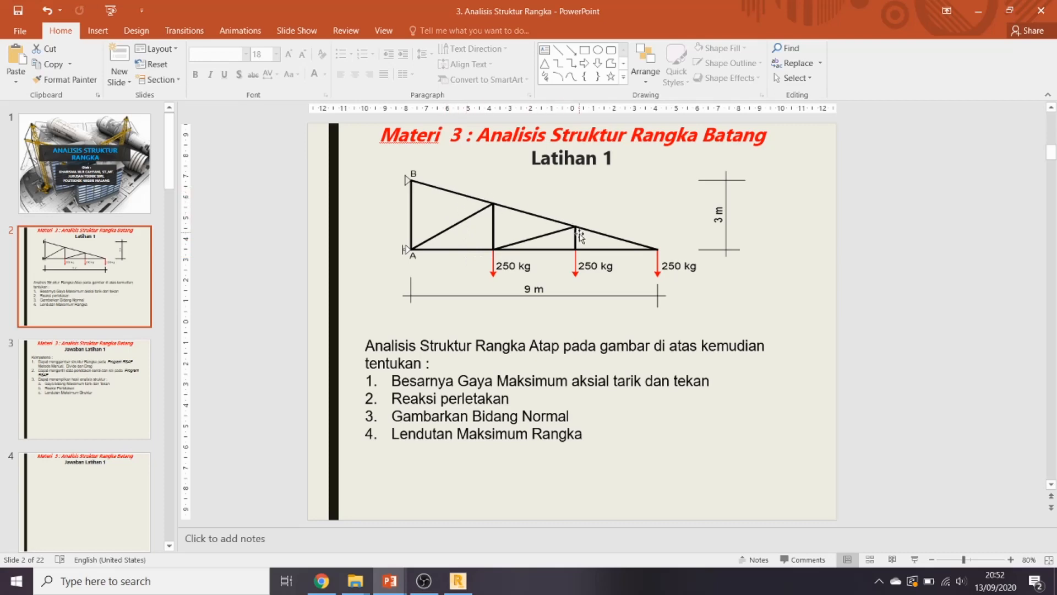
pyautogui.click(457, 581)
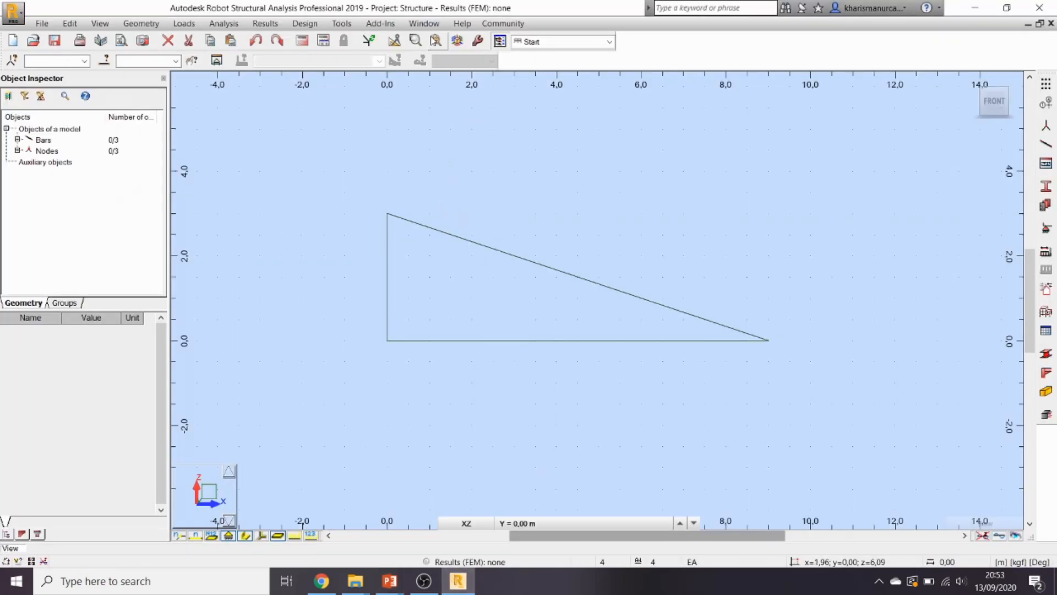
# Dock the Edit tool set above the drawing area and display the bar numbers on the model
pyautogui.click(395, 43)
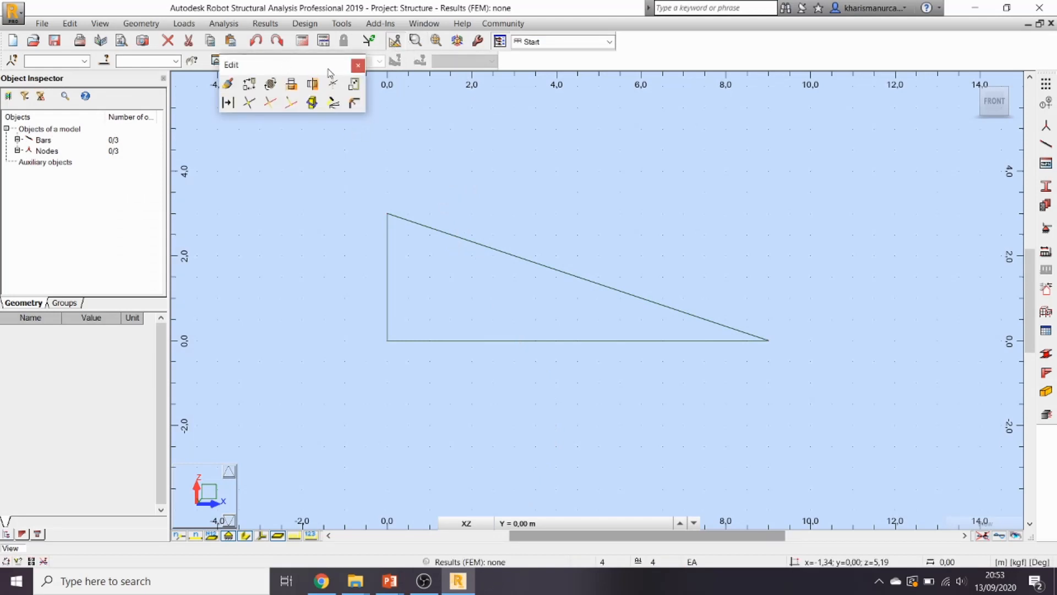
pyautogui.click(358, 66)
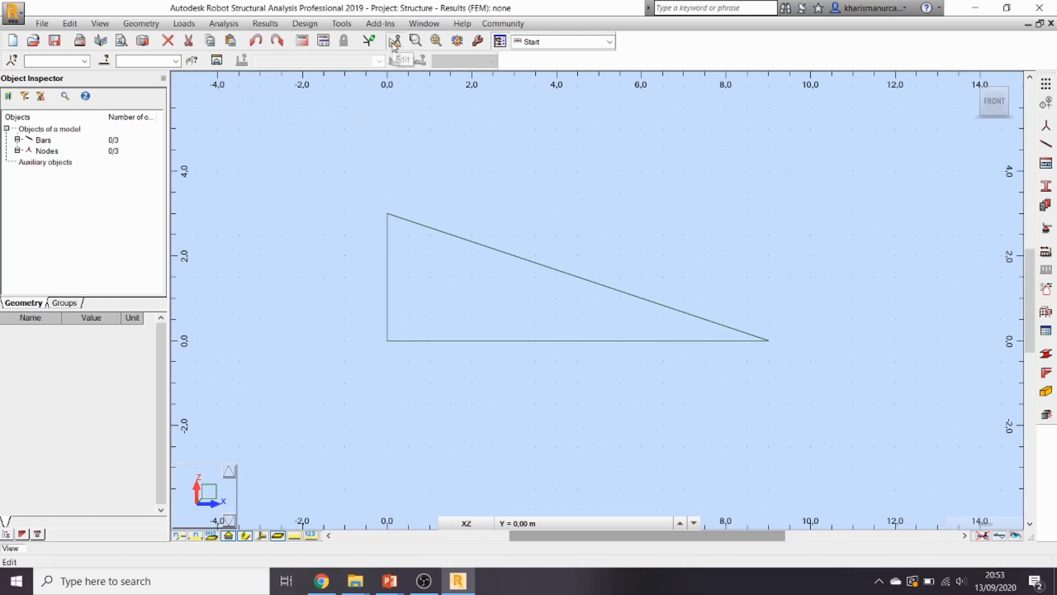
pyautogui.click(396, 42)
pyautogui.moveTo(321, 64); pyautogui.dragTo(604, 49)
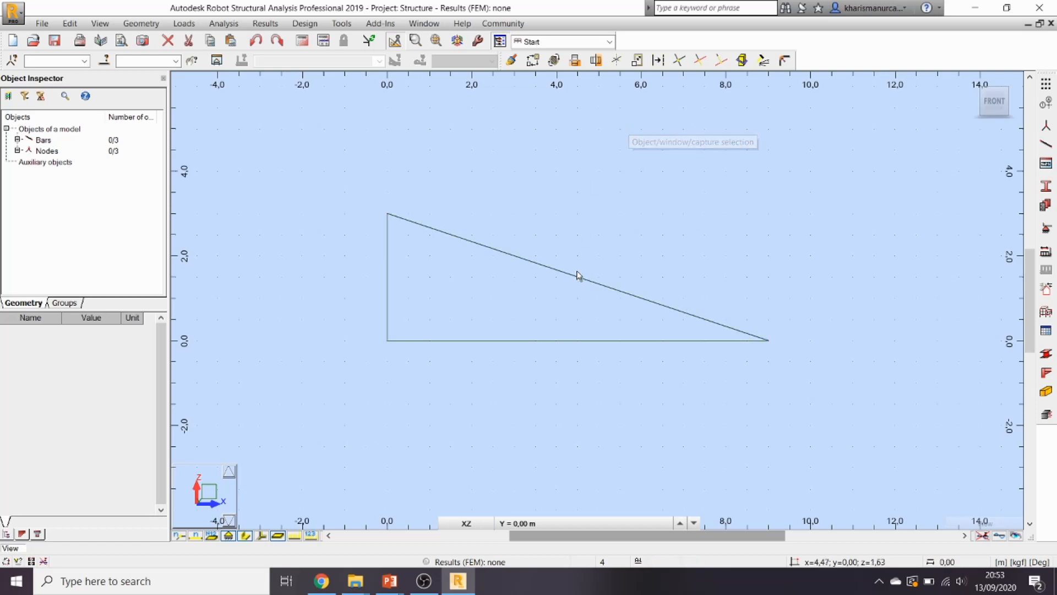
pyautogui.click(195, 536)
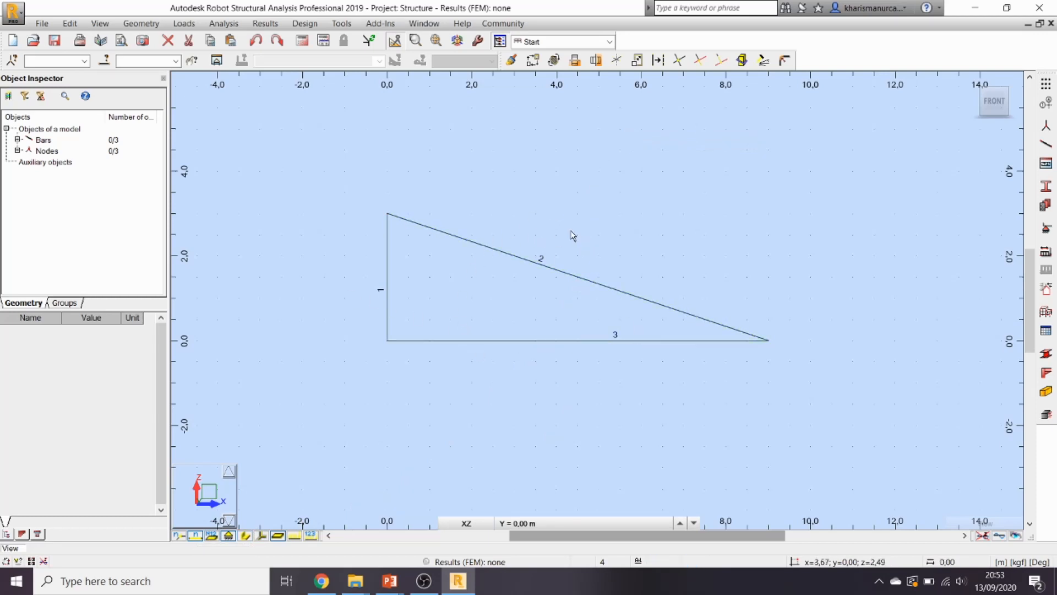
# Divide the bottom bar and the sloping bar into 3 parts each, with Generate nodes without bar/edge division turned off
pyautogui.click(659, 60)
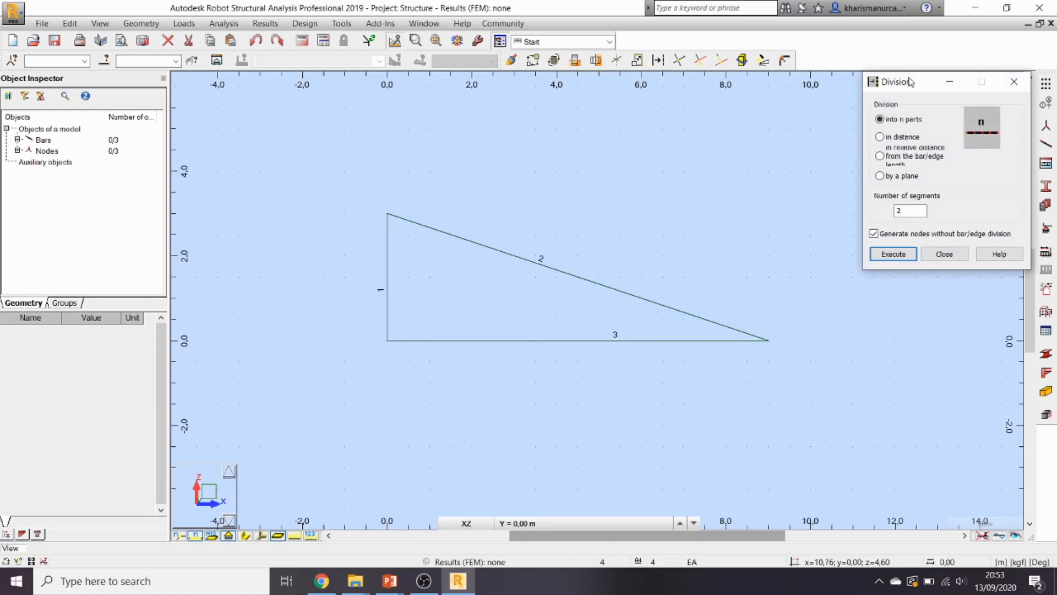
pyautogui.moveTo(909, 81); pyautogui.dragTo(835, 110)
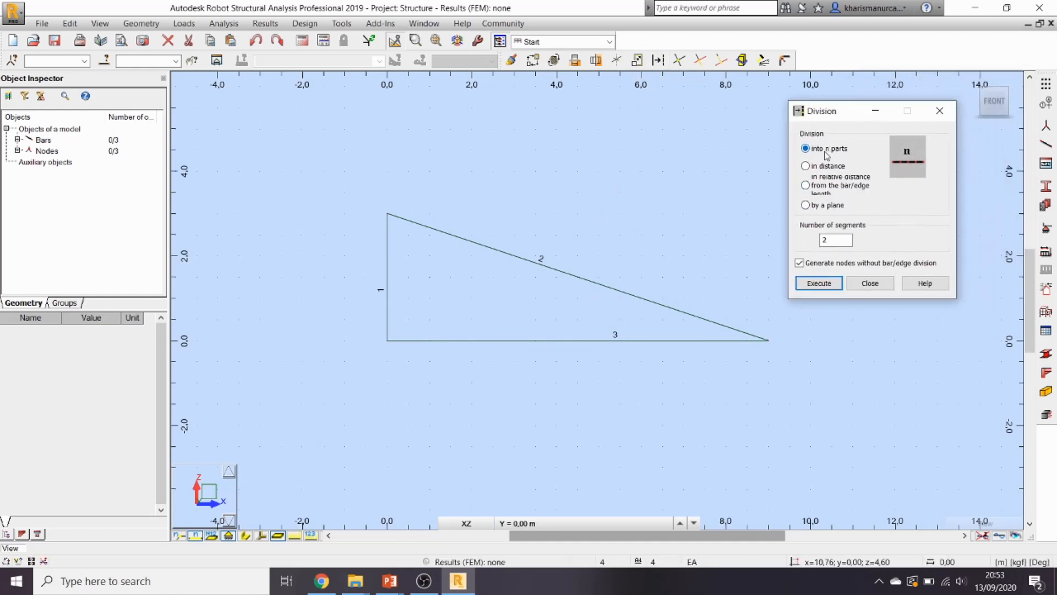
pyautogui.click(831, 241)
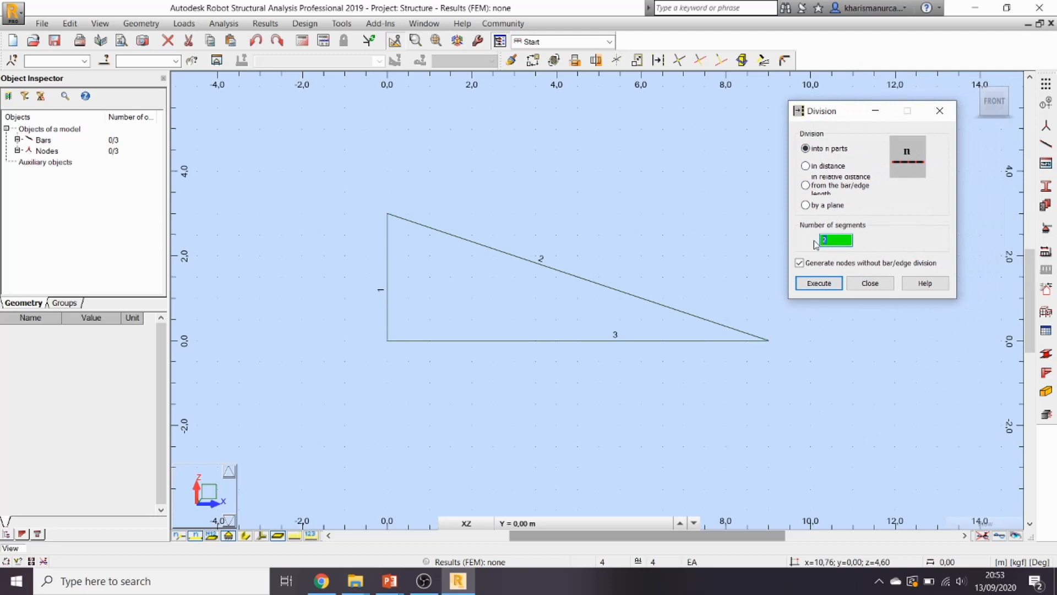
pyautogui.write('3')
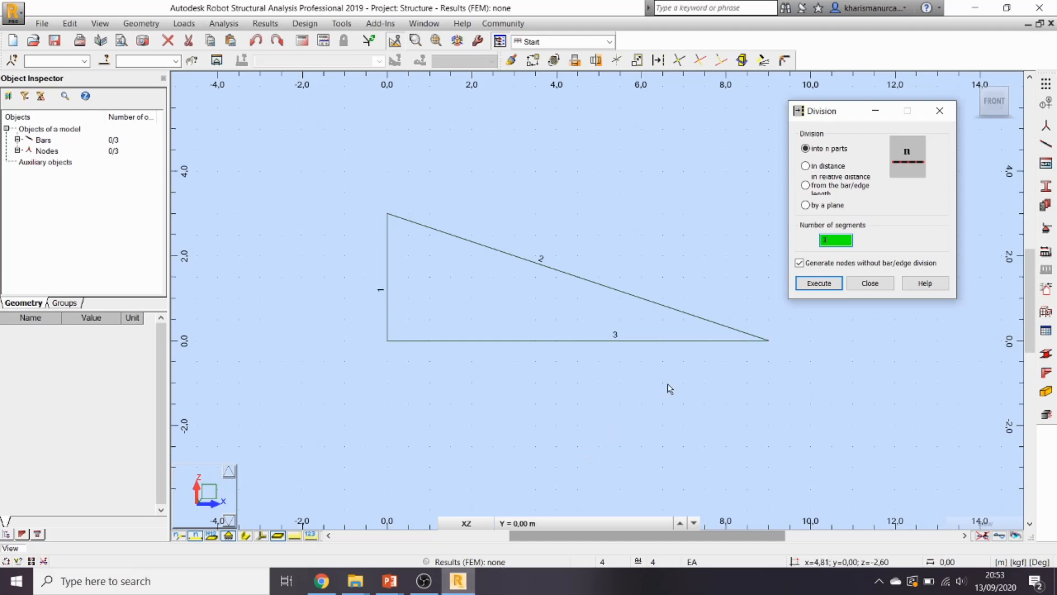
pyautogui.click(434, 588)
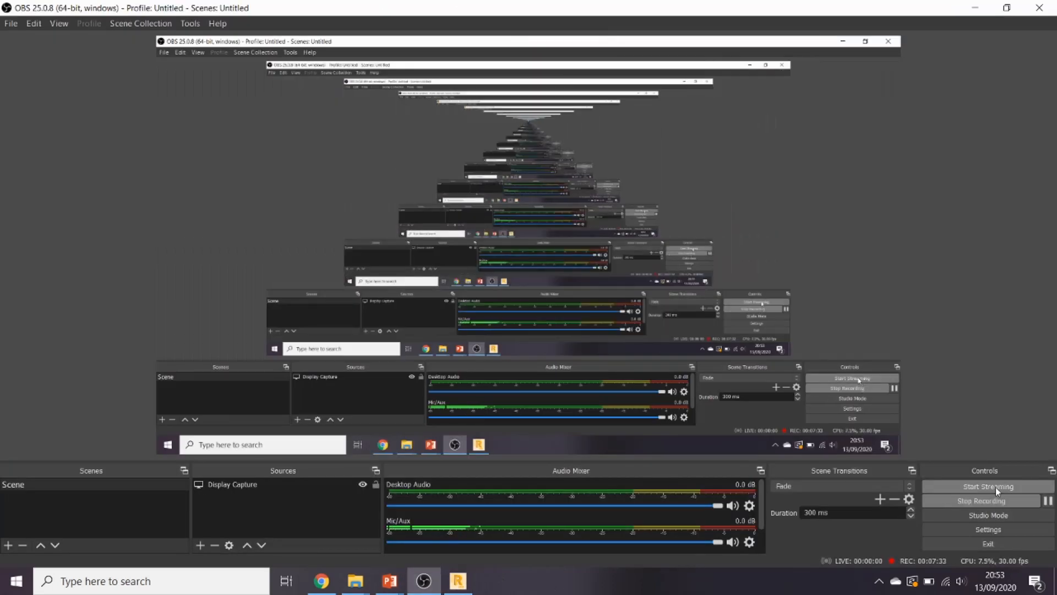
pyautogui.click(975, 9)
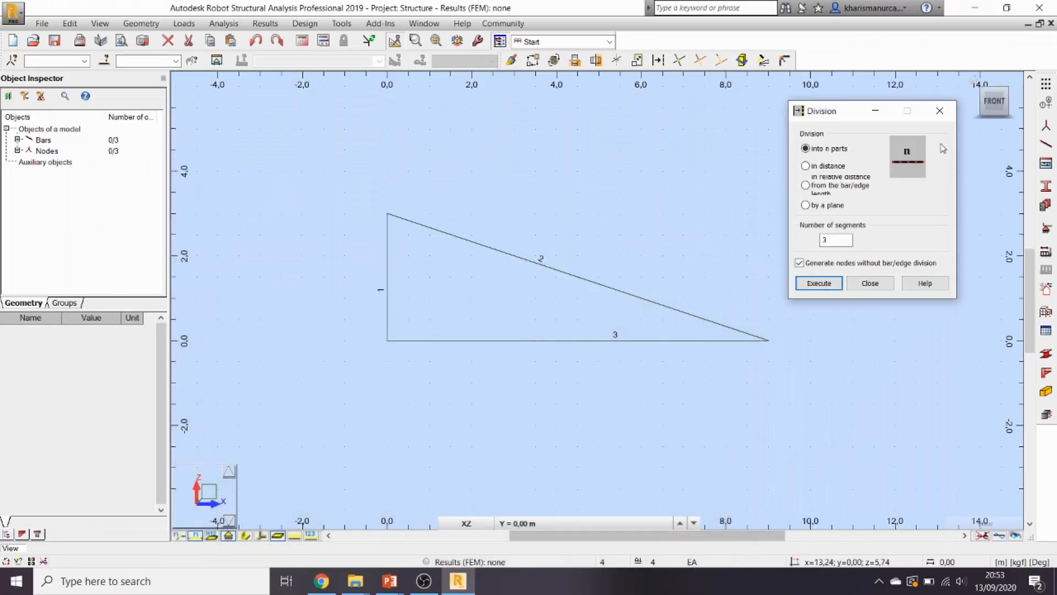
pyautogui.click(818, 265)
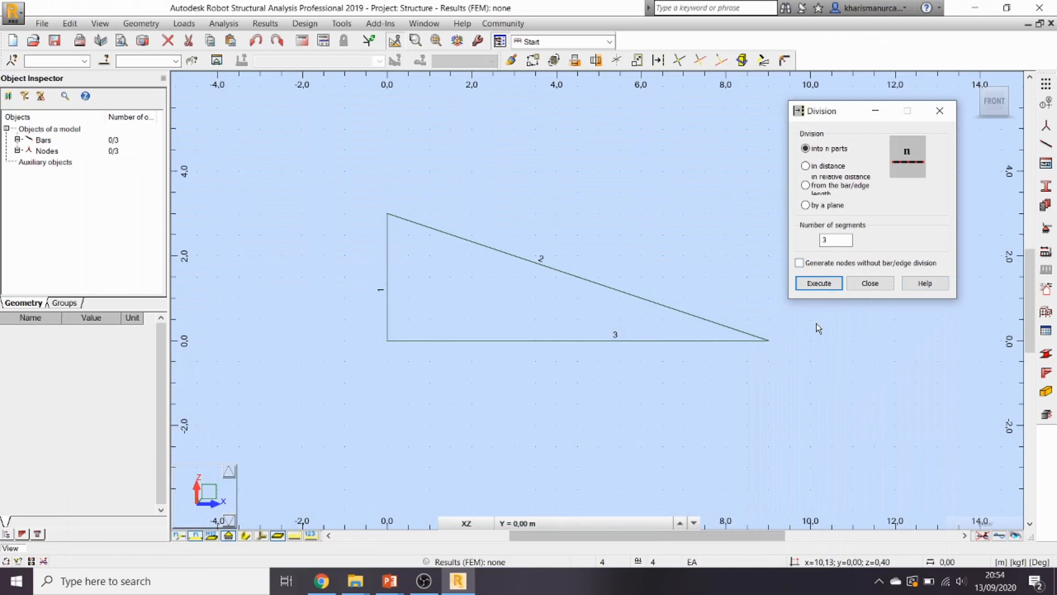
pyautogui.click(587, 342)
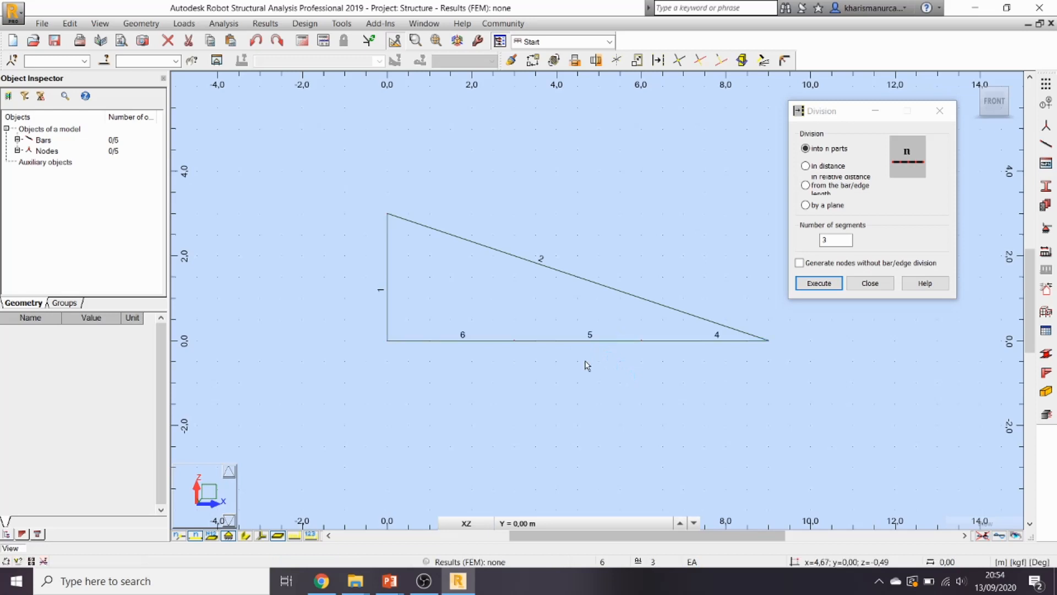
pyautogui.click(572, 278)
pyautogui.click(870, 283)
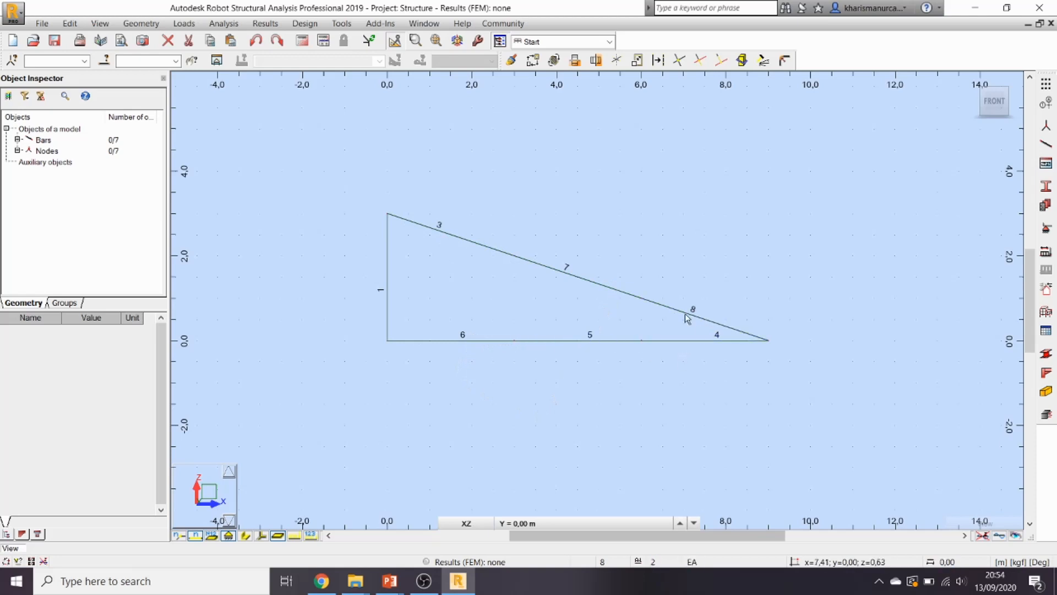
# Reopen the Division tool and display the node numbers on the model
pyautogui.click(658, 60)
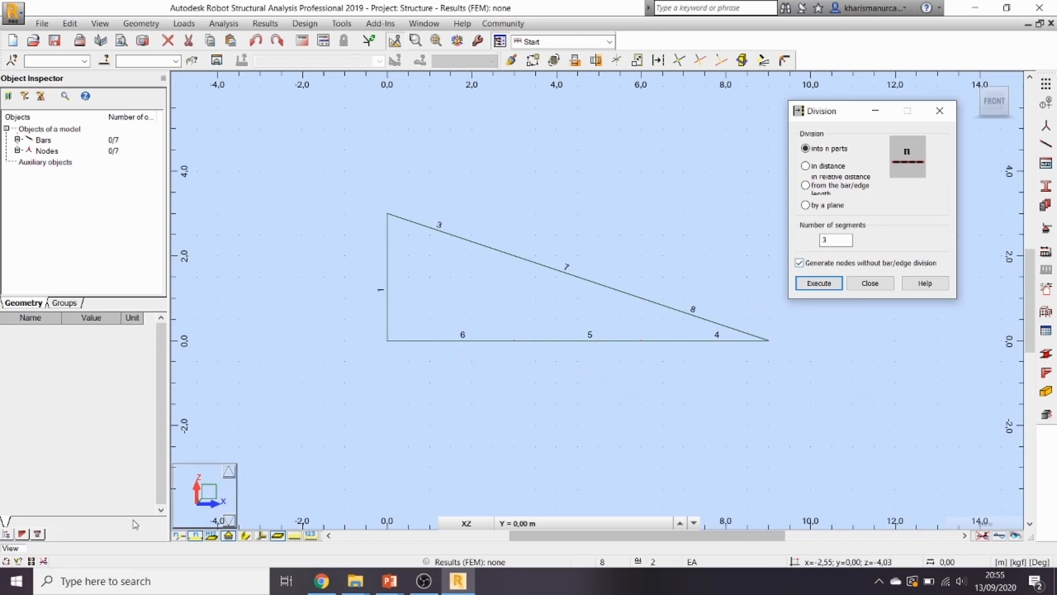
pyautogui.click(180, 537)
# Generate a midpoint node on bottom bar 6 using 2 segments without dividing the bar, and delete that extra node
pyautogui.click(452, 339)
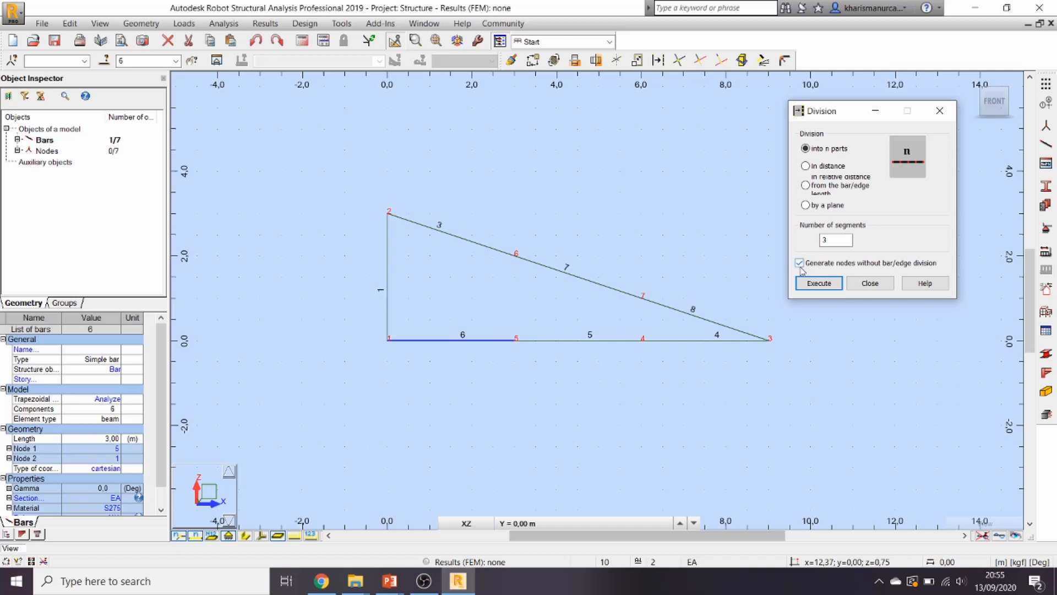
pyautogui.doubleClick(821, 241)
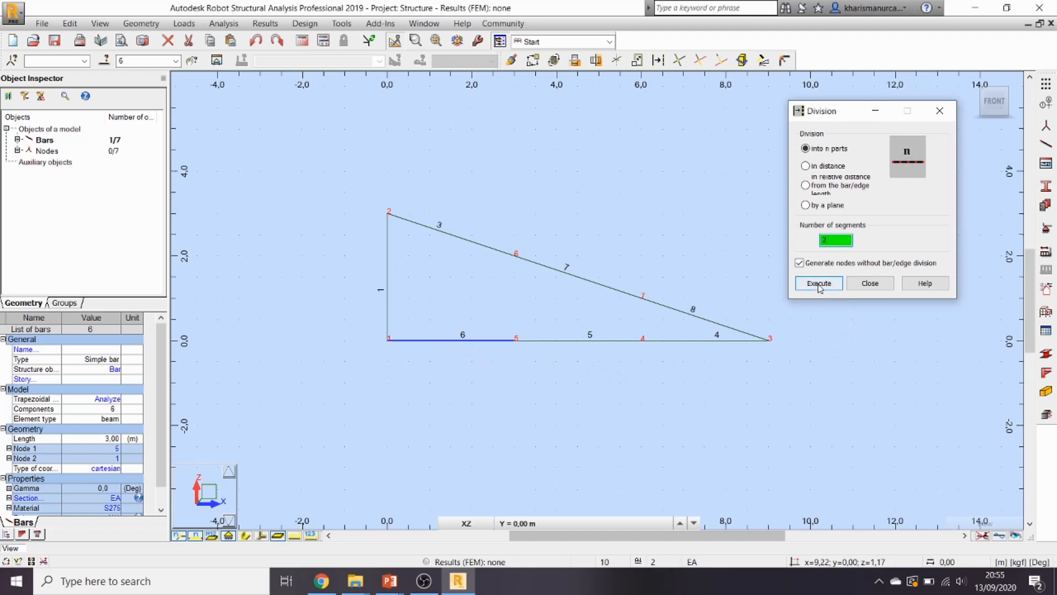
pyautogui.click(819, 283)
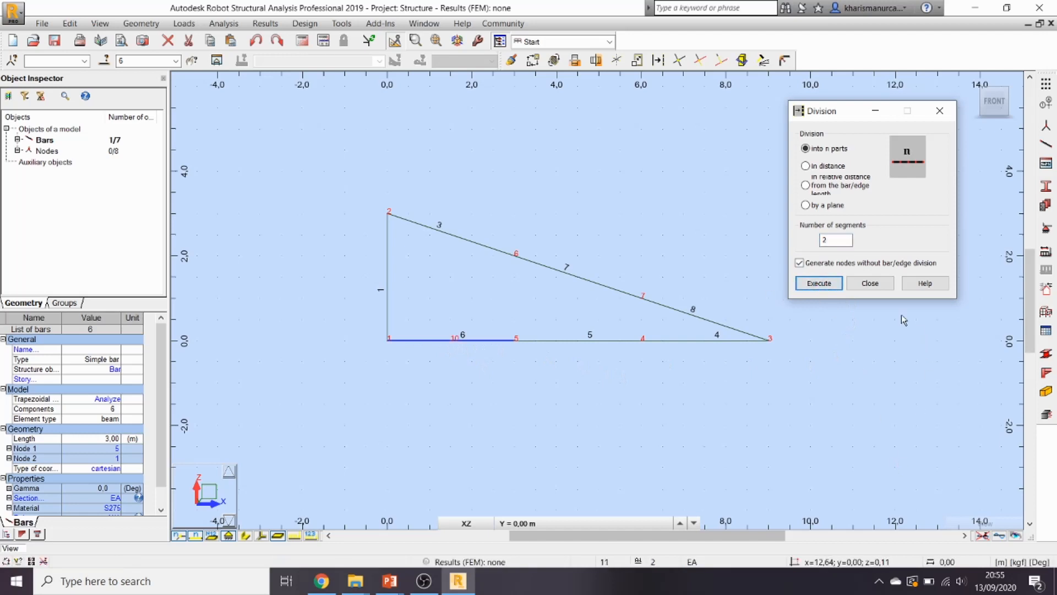
pyautogui.click(870, 283)
pyautogui.click(554, 408)
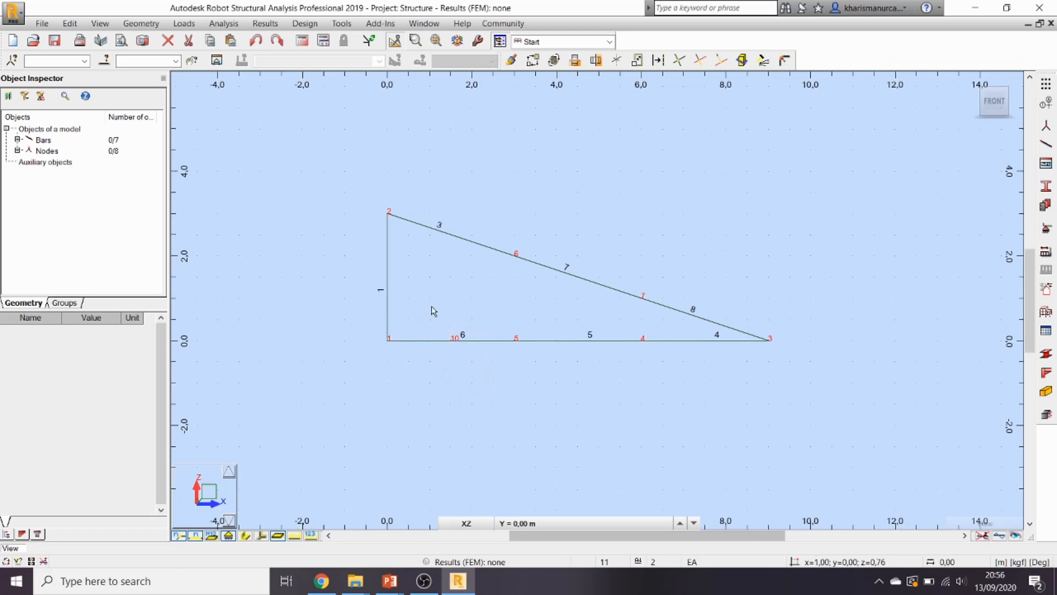
pyautogui.moveTo(465, 362); pyautogui.dragTo(472, 375)
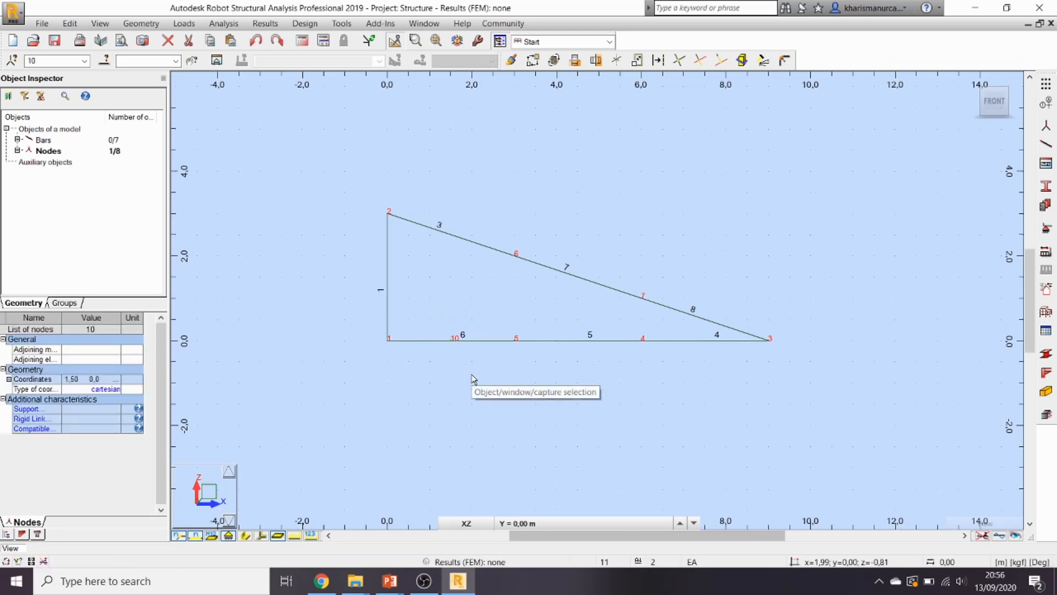
pyautogui.click(471, 379)
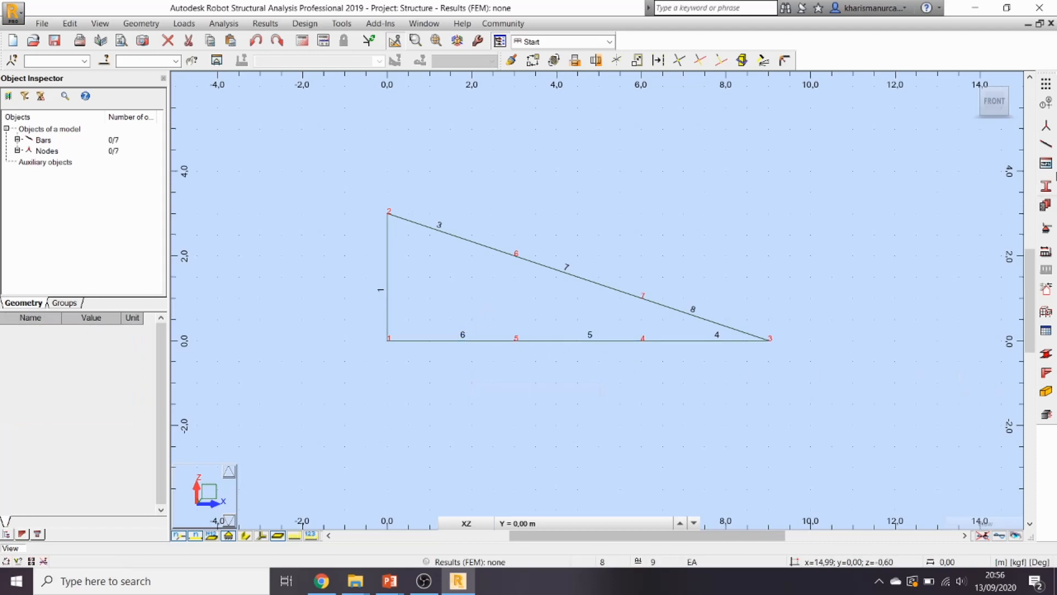
# Check the web layout in PowerPoint, return to Robot, and draw EA bars with Drag through (0; 0), (3; 2), (3; 0), (6; 1) and (6; 0)
pyautogui.click(1046, 145)
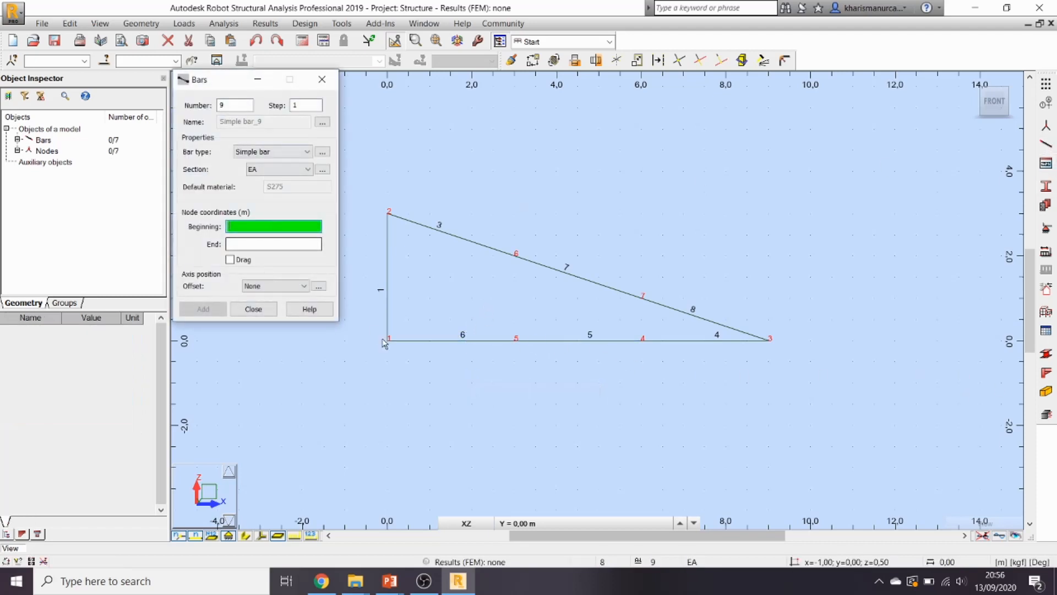
pyautogui.click(230, 259)
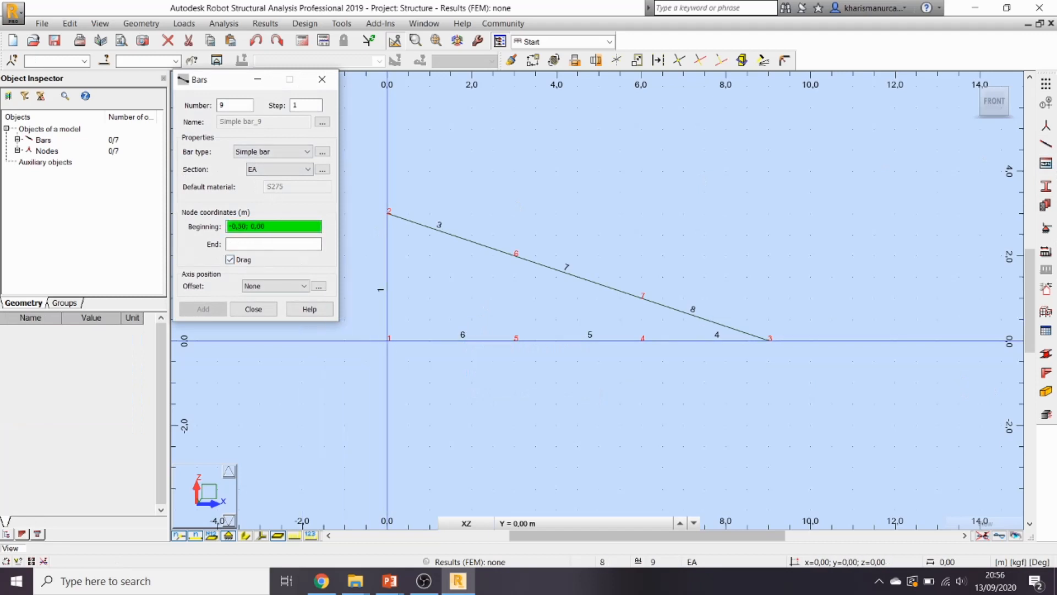
pyautogui.click(389, 581)
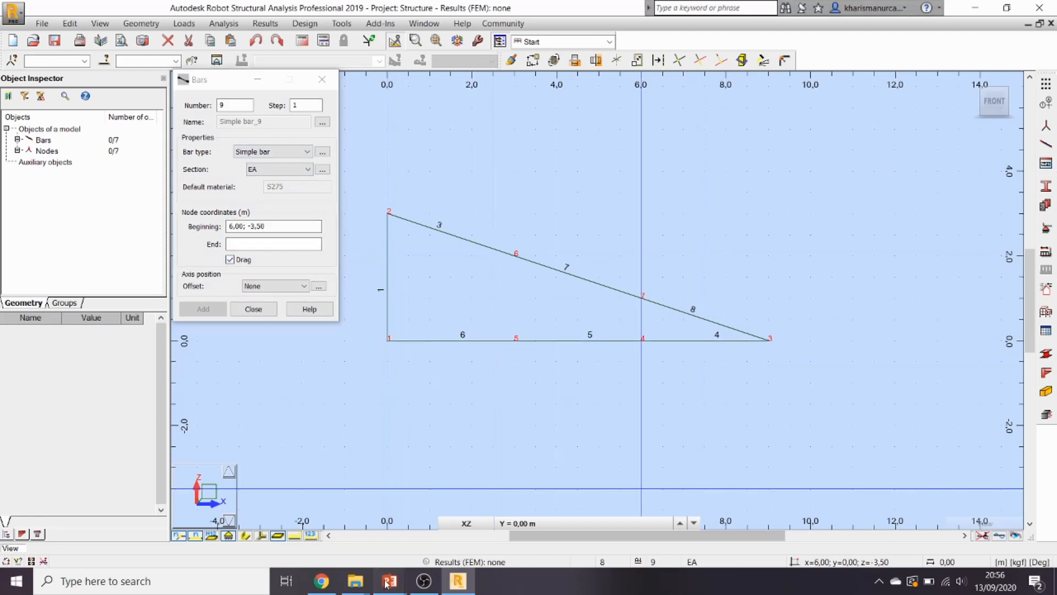
pyautogui.click(505, 518)
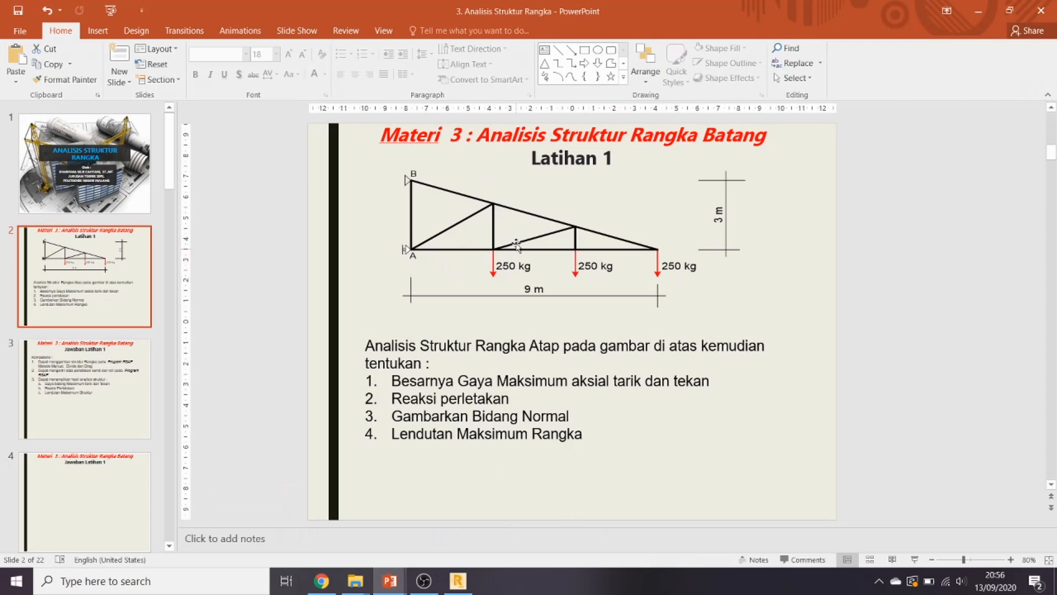
pyautogui.click(978, 11)
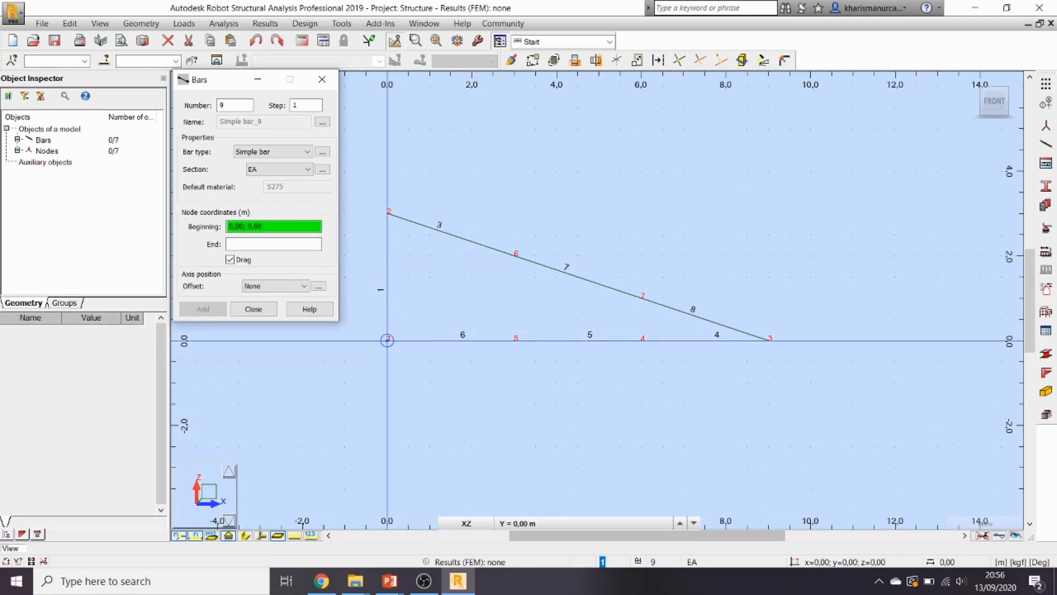
pyautogui.click(387, 339)
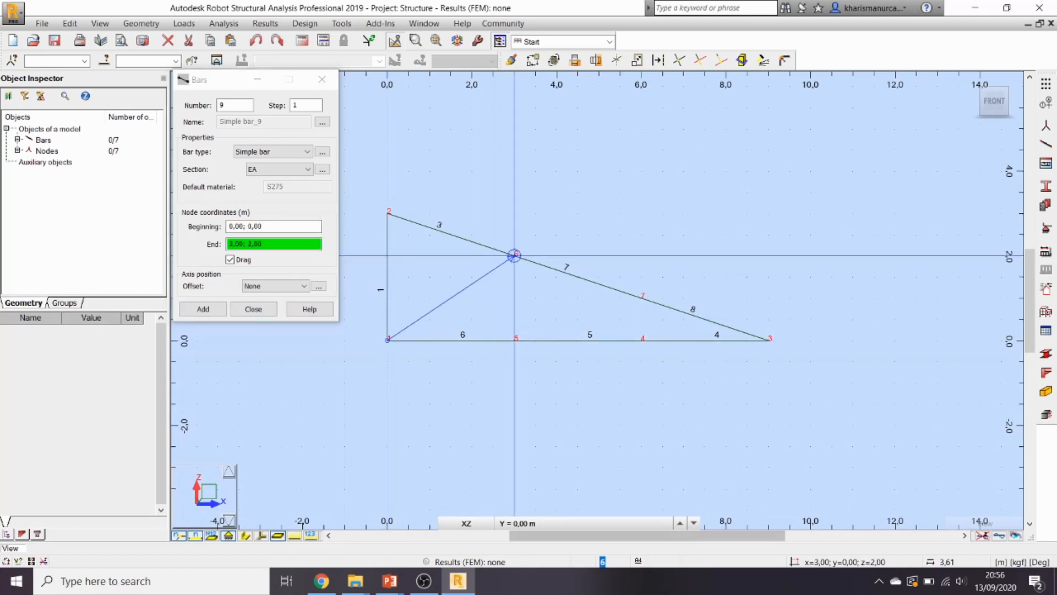
pyautogui.click(514, 255)
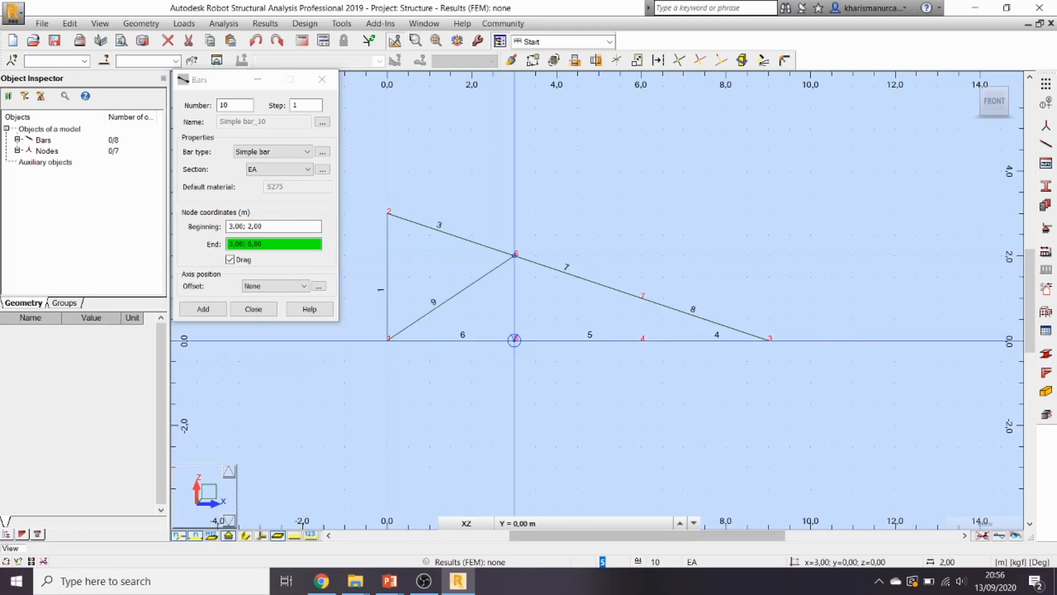
pyautogui.click(514, 340)
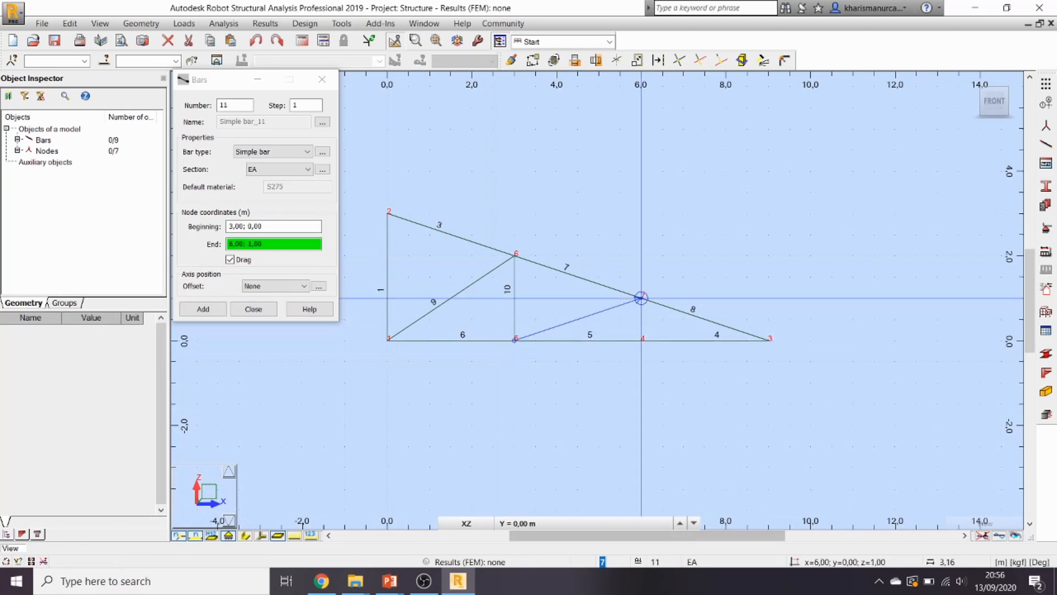
pyautogui.click(641, 298)
pyautogui.click(641, 340)
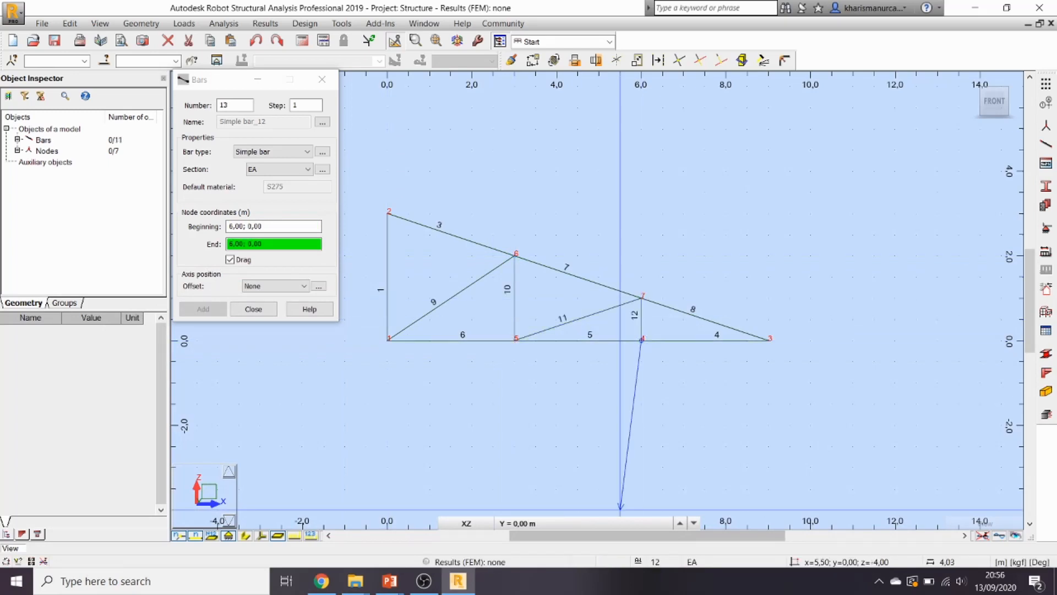
pyautogui.click(253, 308)
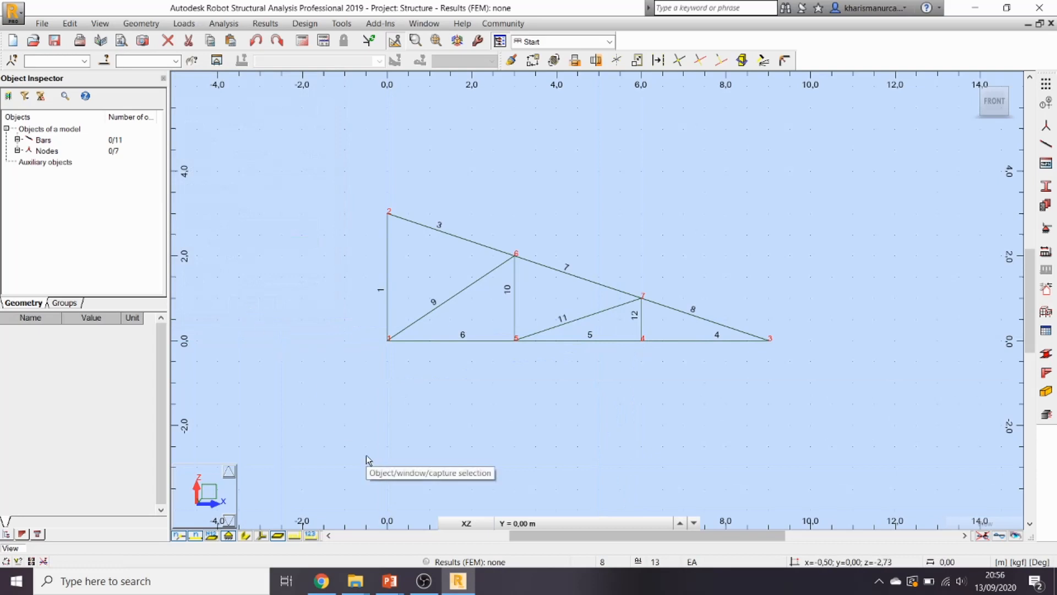
# Assign a Pinned support to node 2 at the top of the vertical bar
pyautogui.click(1046, 228)
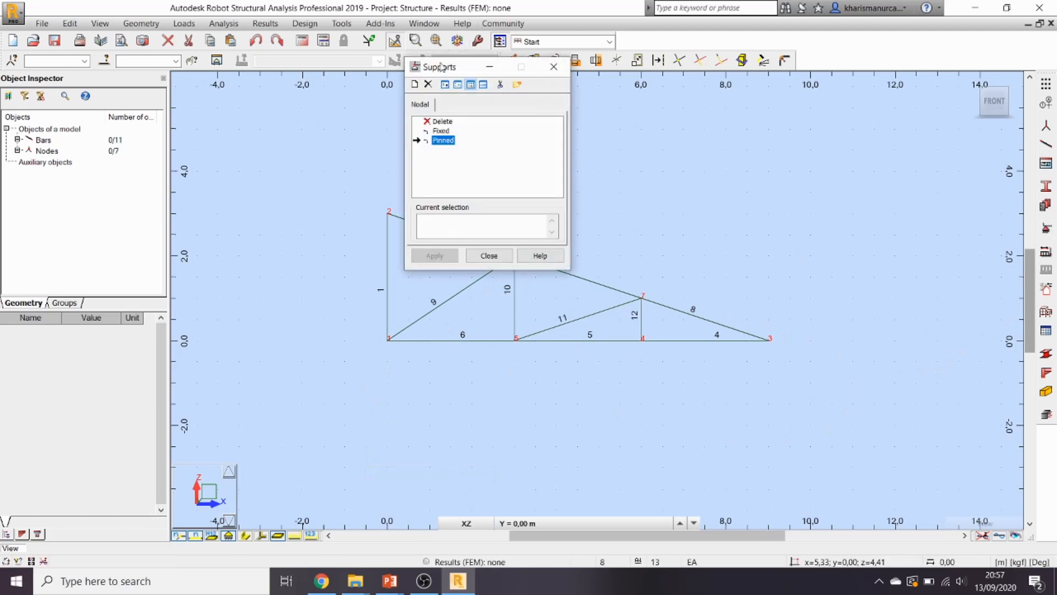
pyautogui.moveTo(437, 67); pyautogui.dragTo(215, 60)
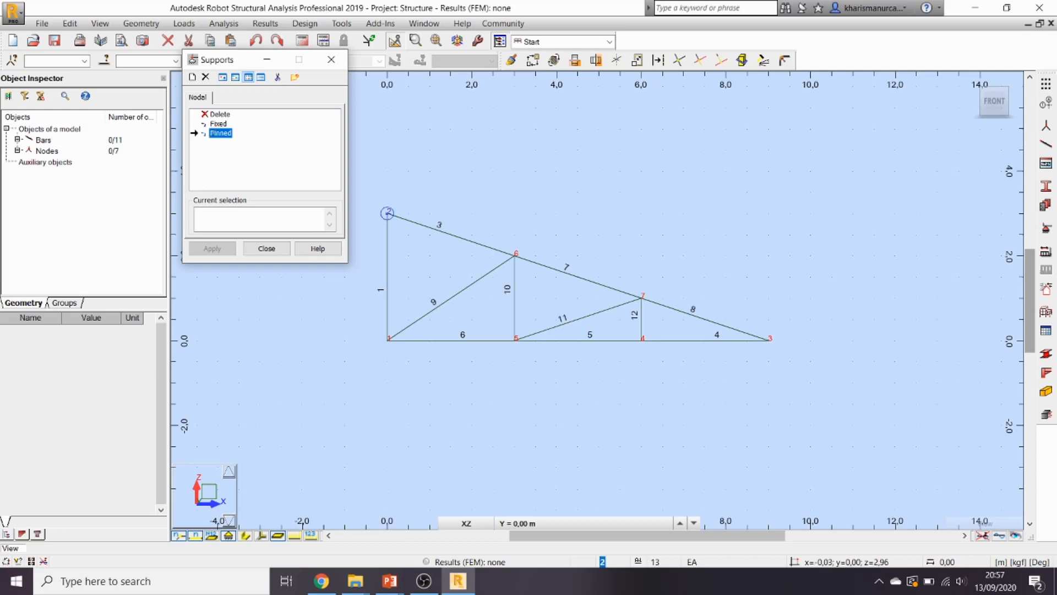
pyautogui.click(387, 212)
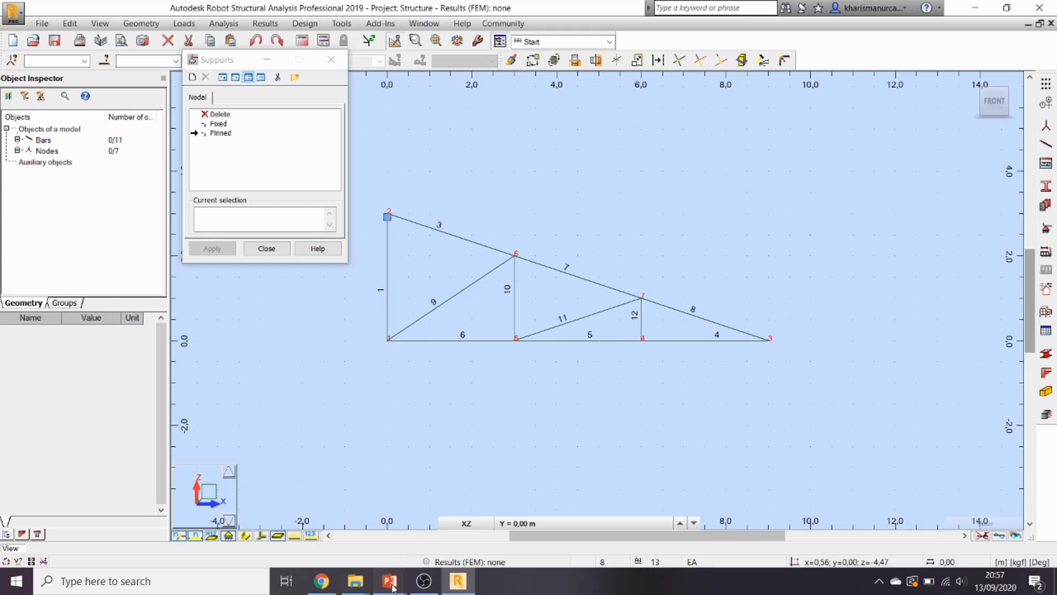
# Check the supports in PowerPoint, return to Robot, and create a rigid support labelled Roll H with UX fixed and UZ free
pyautogui.moveTo(391, 582)
pyautogui.click(493, 546)
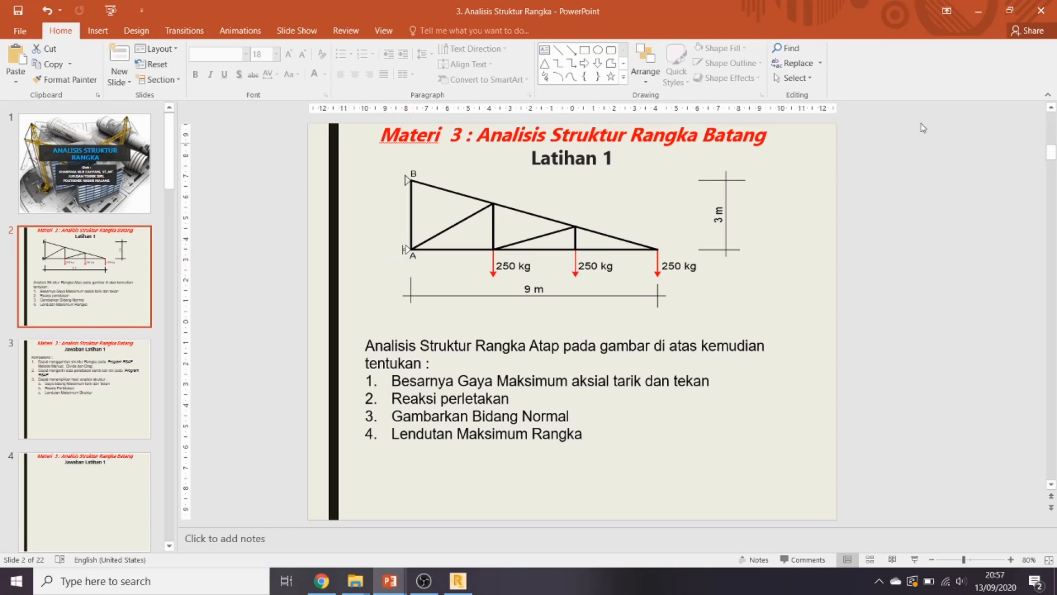
pyautogui.click(979, 12)
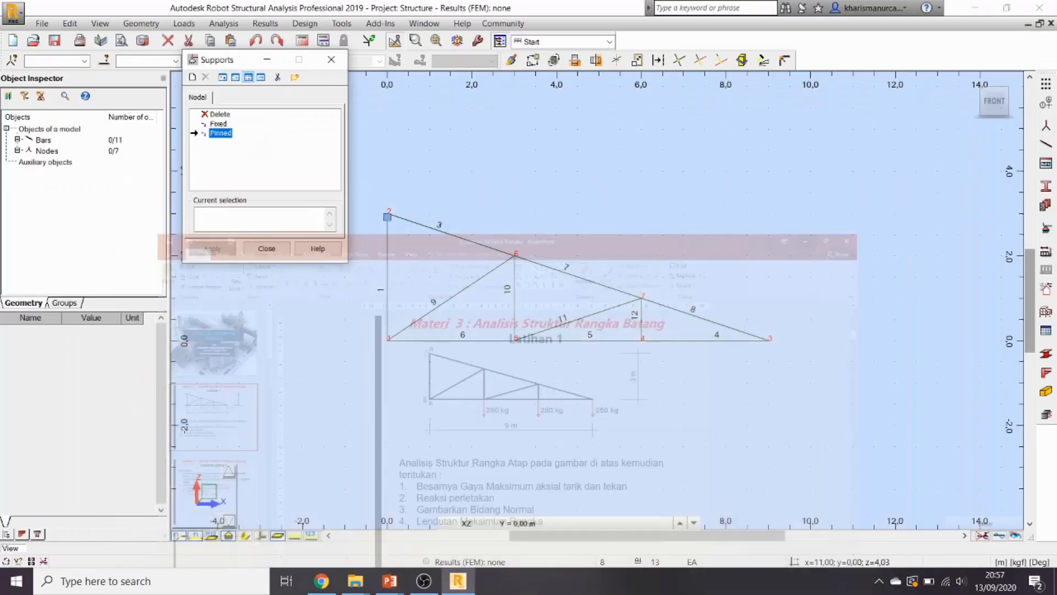
pyautogui.click(193, 77)
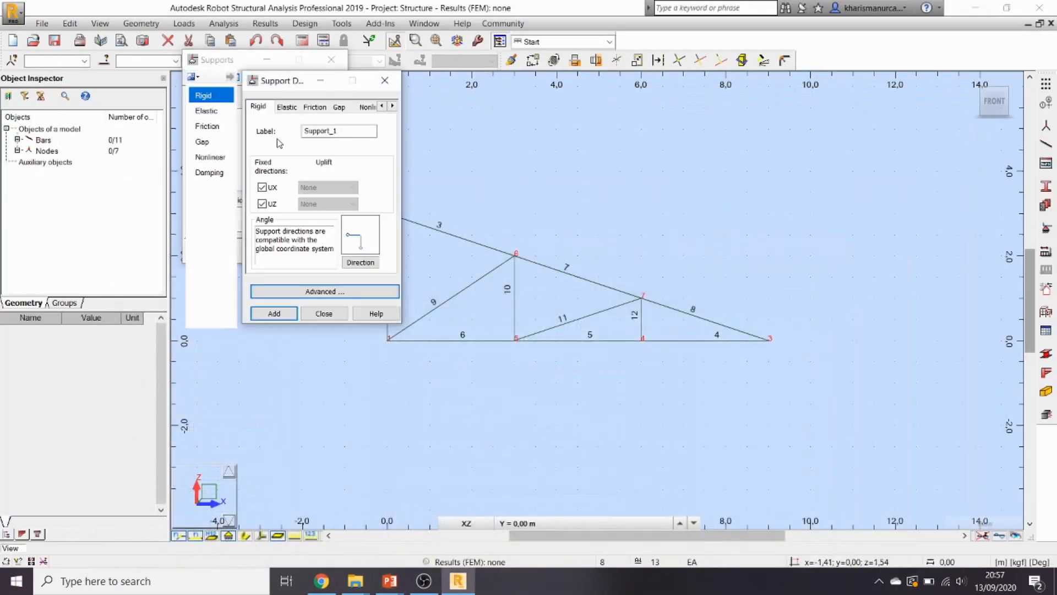
pyautogui.doubleClick(302, 135)
pyautogui.write('Roll H')
pyautogui.click(262, 188)
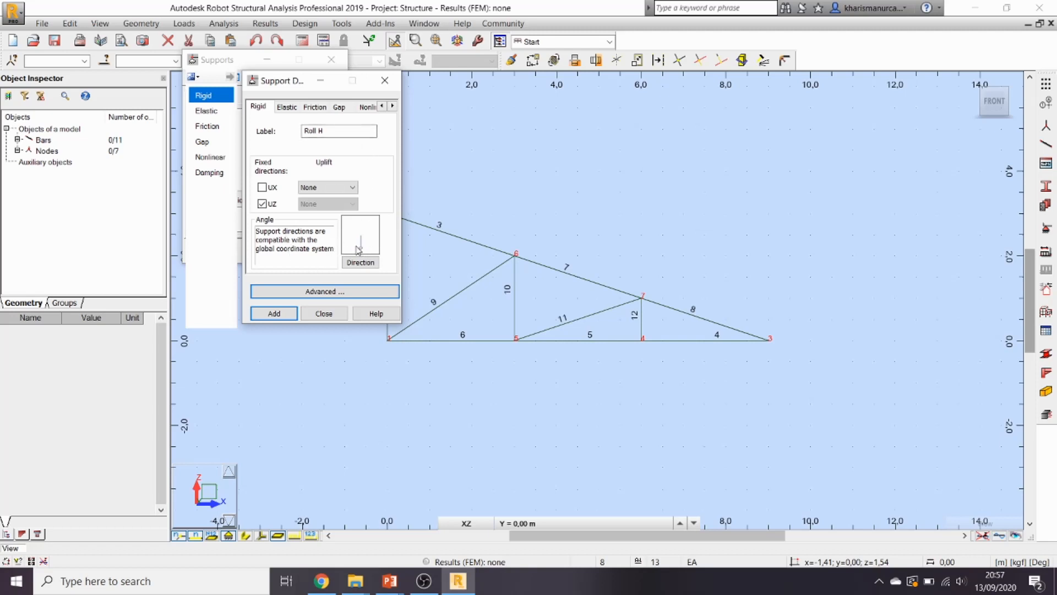
pyautogui.click(263, 188)
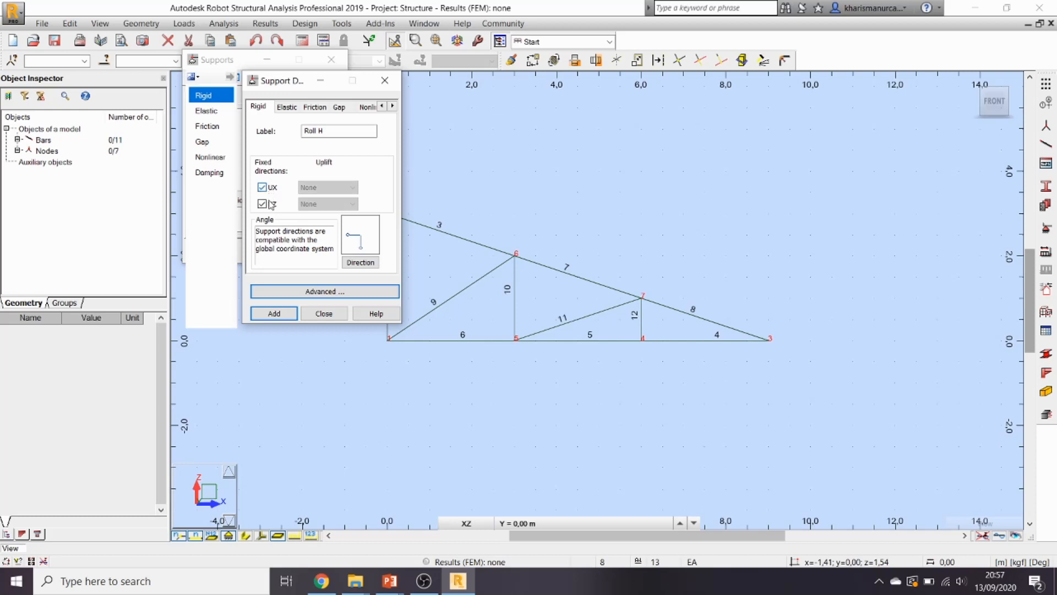
pyautogui.click(263, 204)
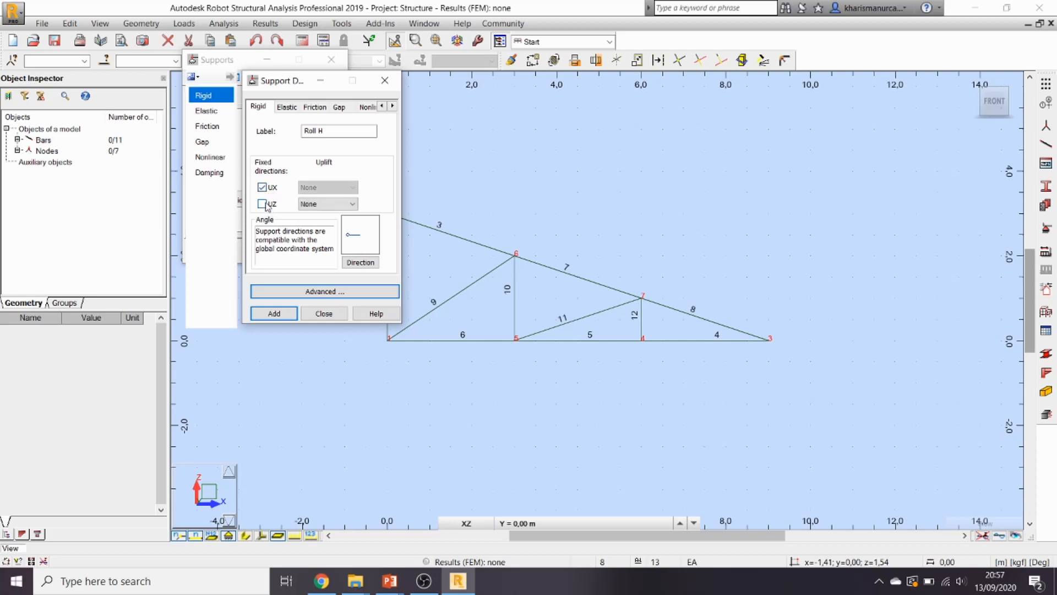
pyautogui.click(275, 313)
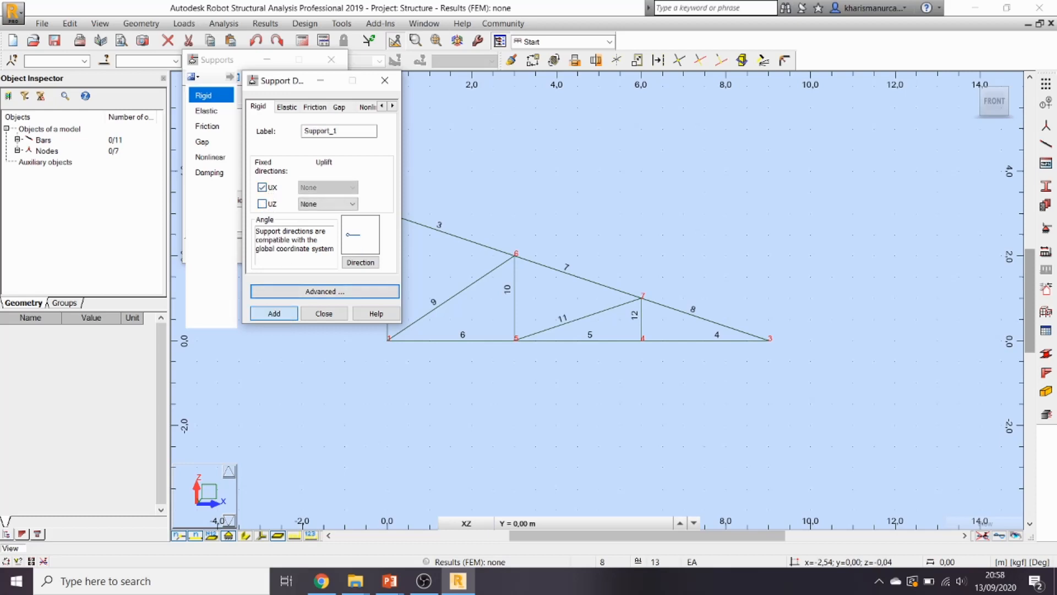
pyautogui.click(324, 314)
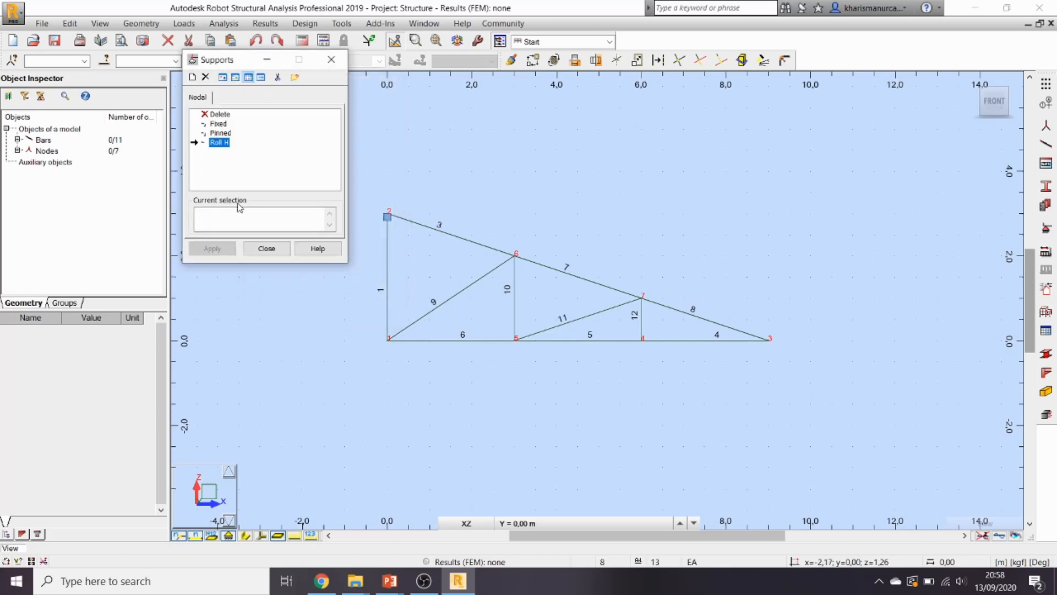
# Assign the Roll H support to node 1 at the bottom of the vertical bar
pyautogui.click(387, 340)
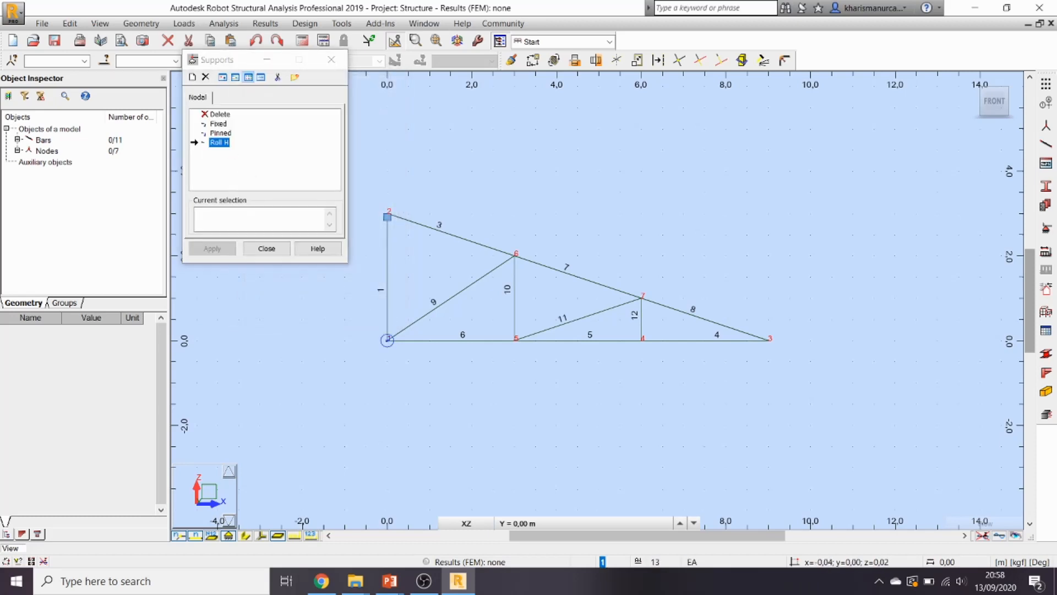
pyautogui.click(266, 252)
pyautogui.click(436, 42)
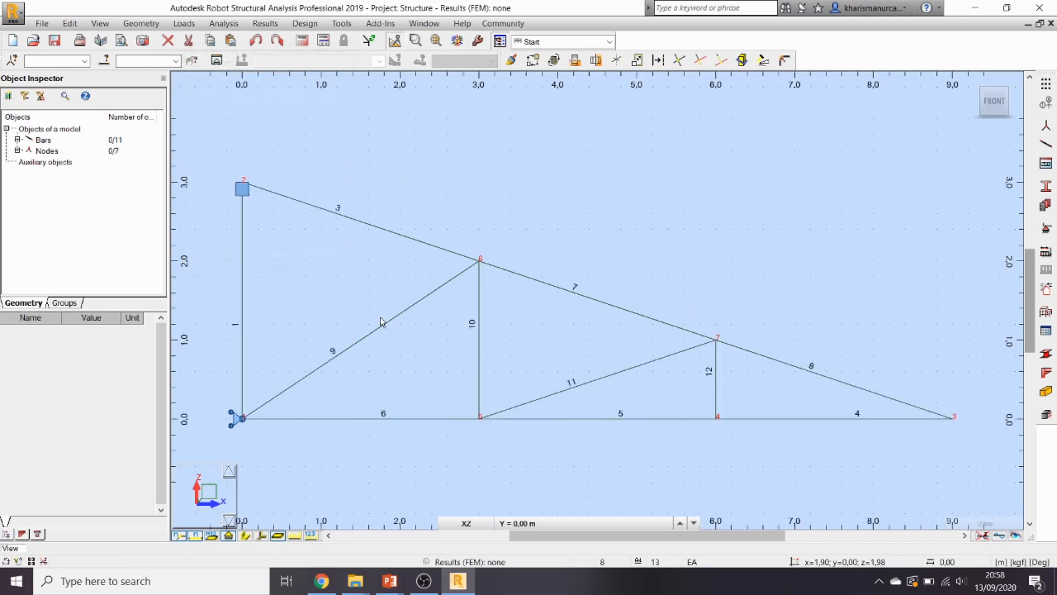
pyautogui.scroll(-1, 501, 452)
pyautogui.moveTo(512, 461); pyautogui.dragTo(532, 428, button='middle')
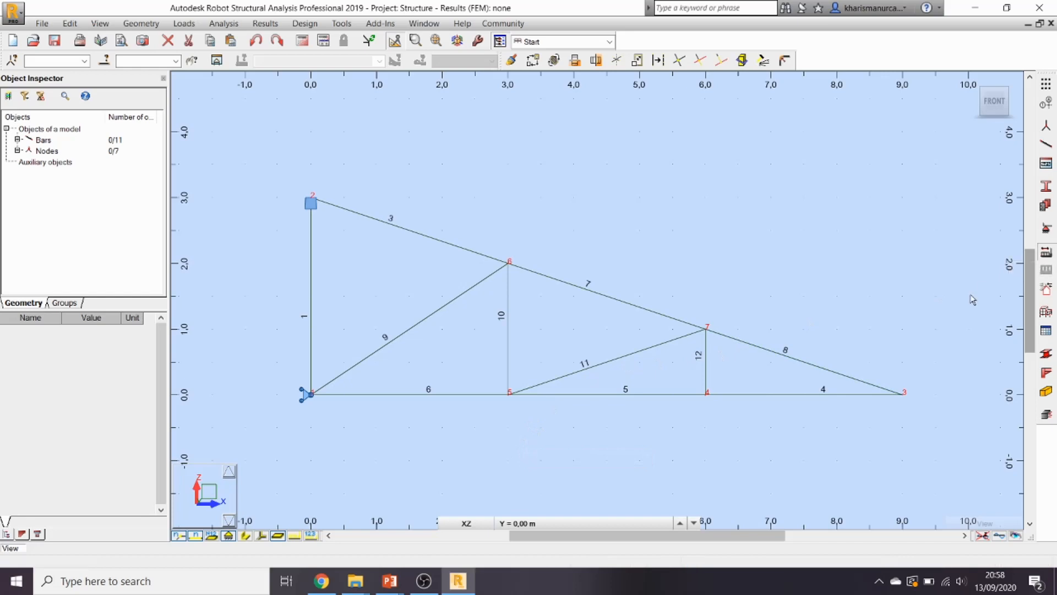
# Add two dead load cases, DL1 and DL2, with the Structural subnature
pyautogui.moveTo(498, 71); pyautogui.dragTo(691, 59)
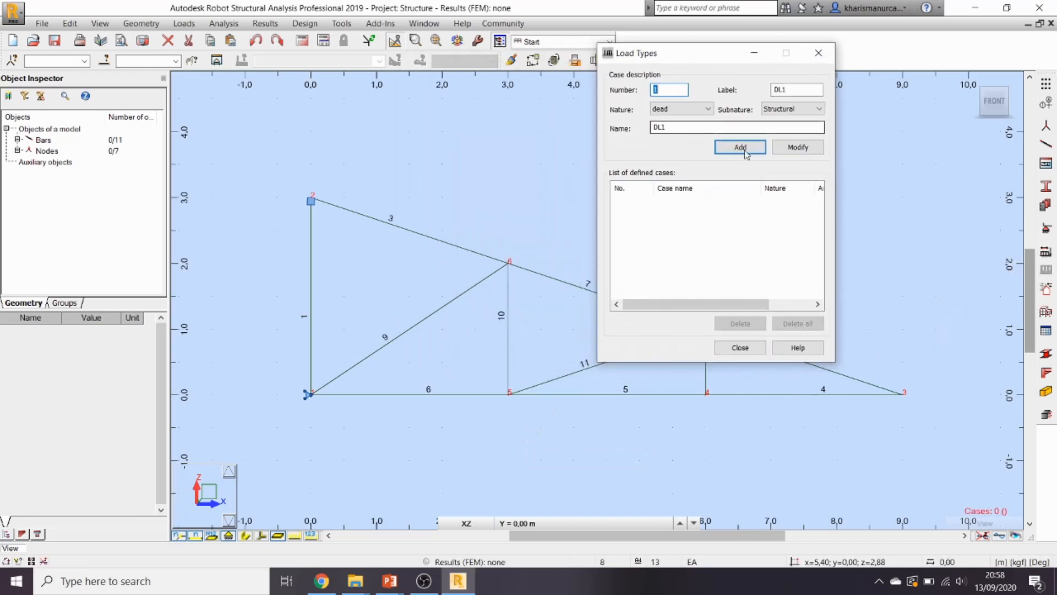
pyautogui.click(743, 145)
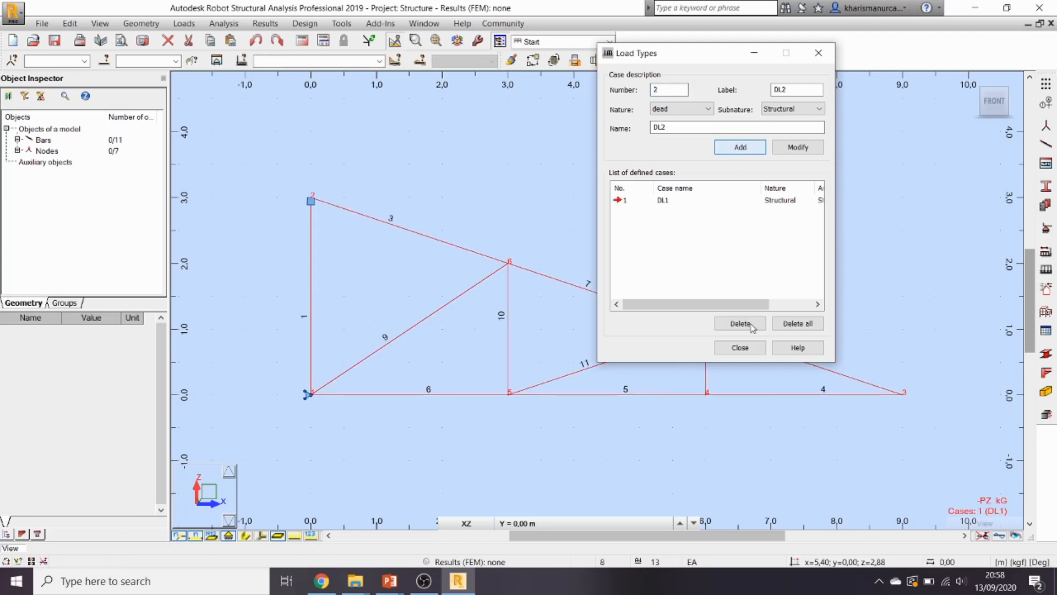
pyautogui.press('Return')
pyautogui.click(740, 348)
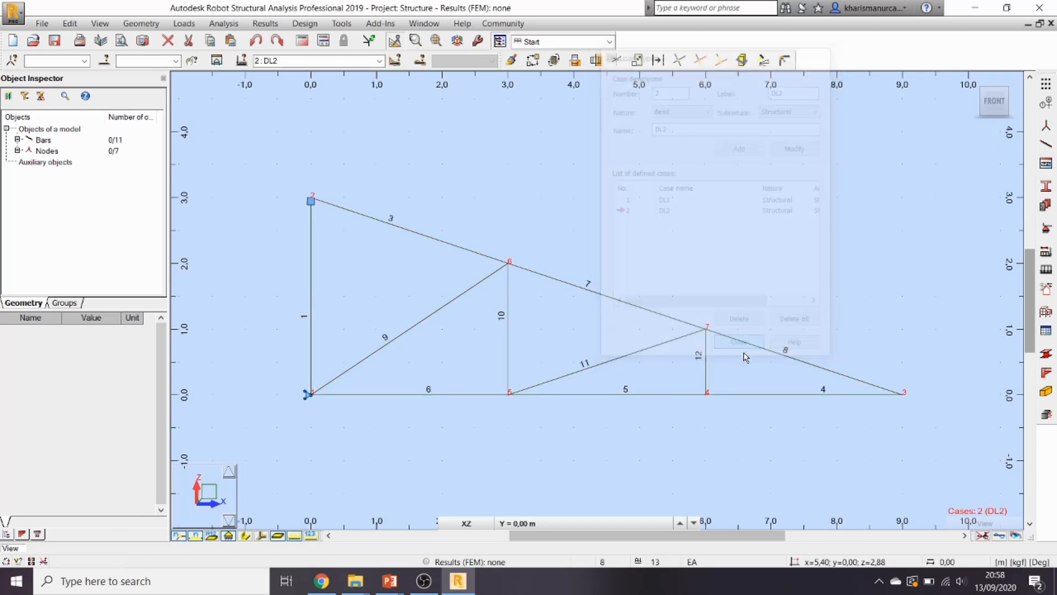
# Check the loads in PowerPoint, return to Robot, and apply a nodal force of -250 kgf in Z to node 5 in case DL2
pyautogui.click(1046, 270)
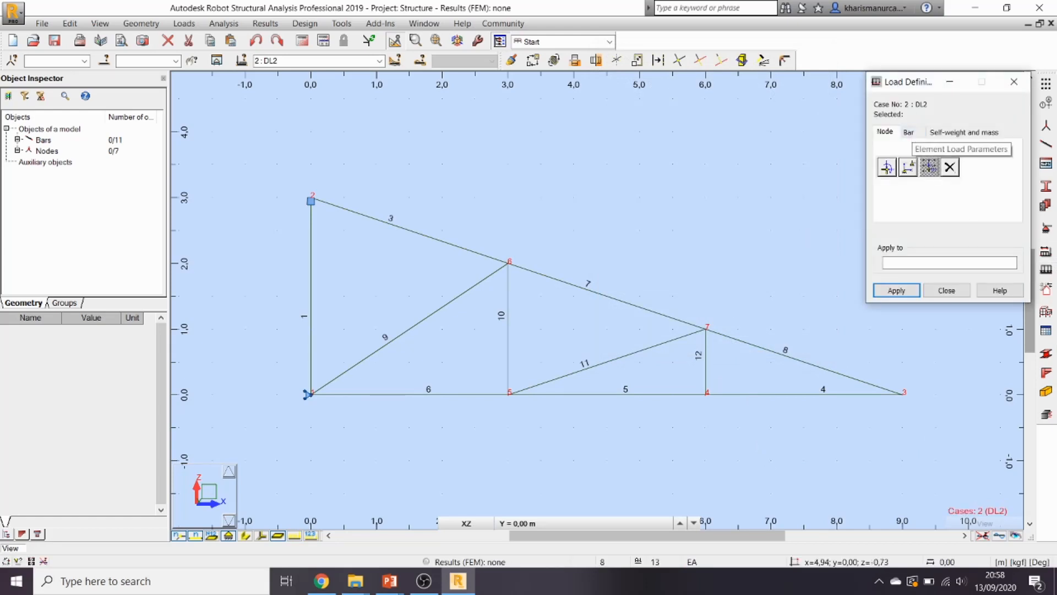
pyautogui.moveTo(402, 585)
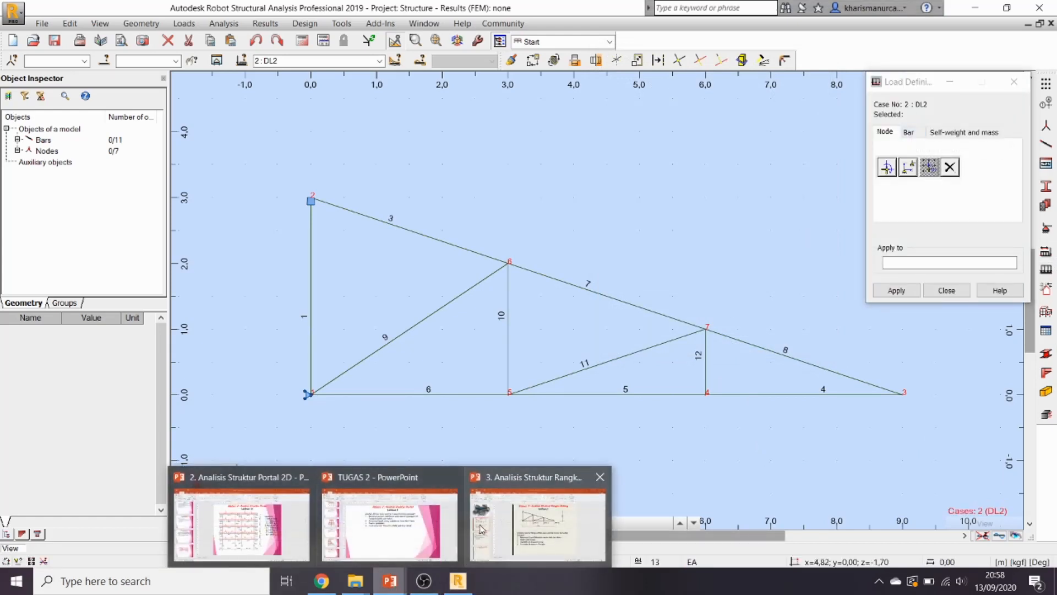
pyautogui.click(483, 527)
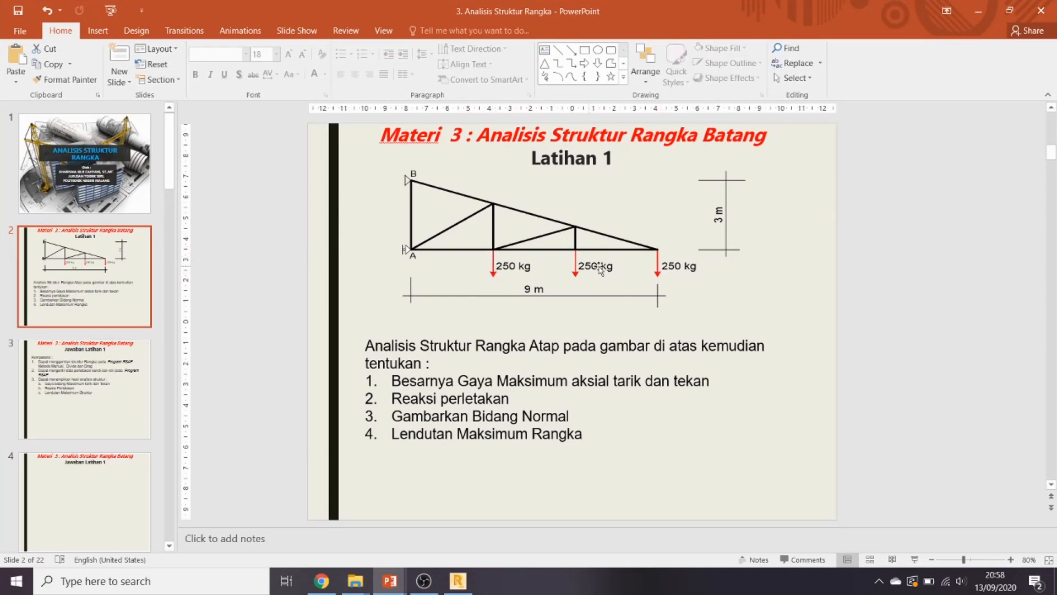
pyautogui.click(978, 12)
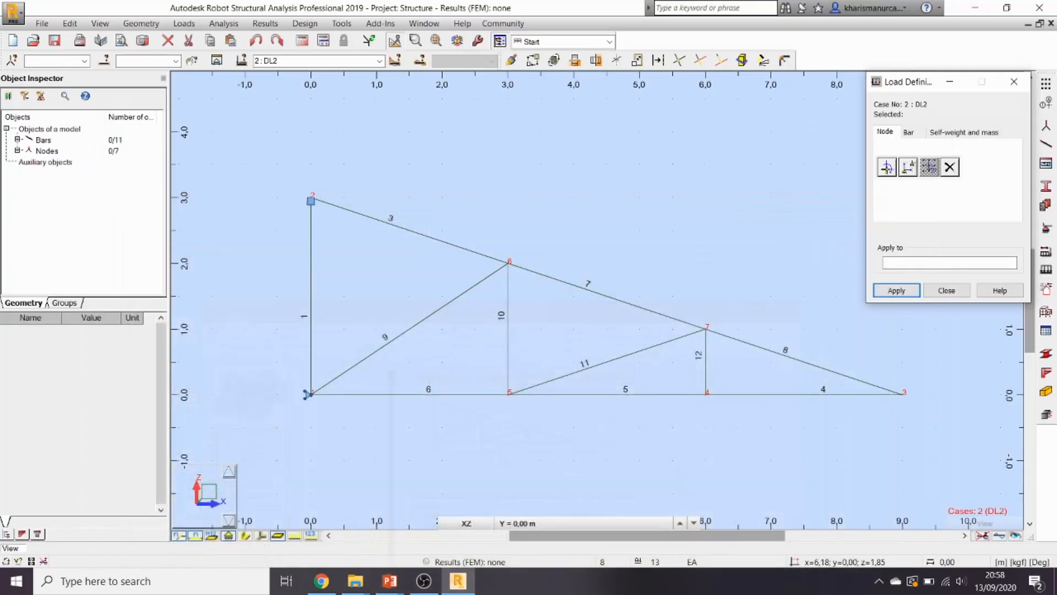
pyautogui.click(886, 167)
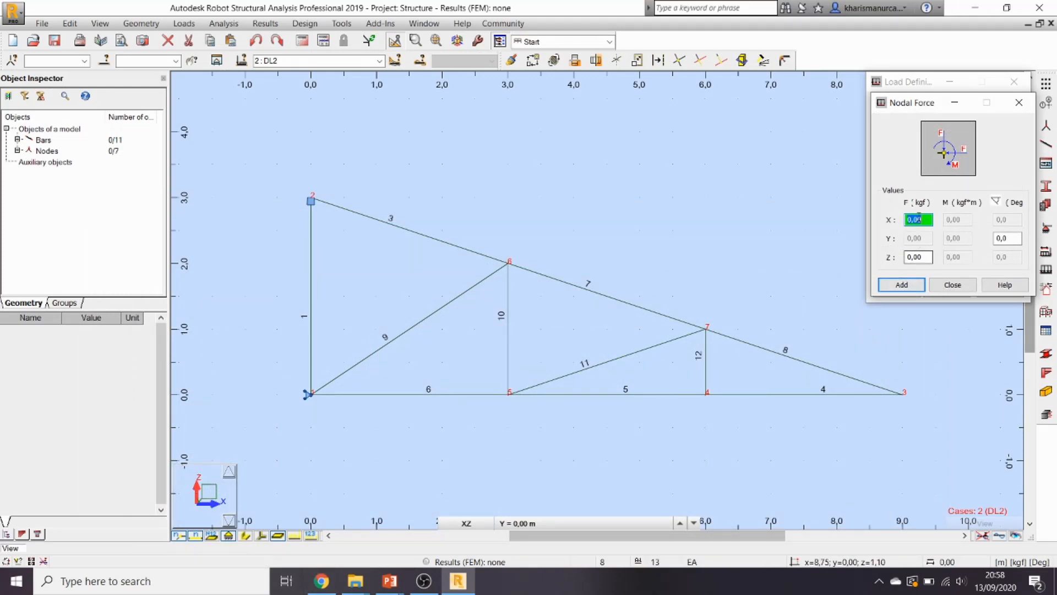
pyautogui.click(930, 257)
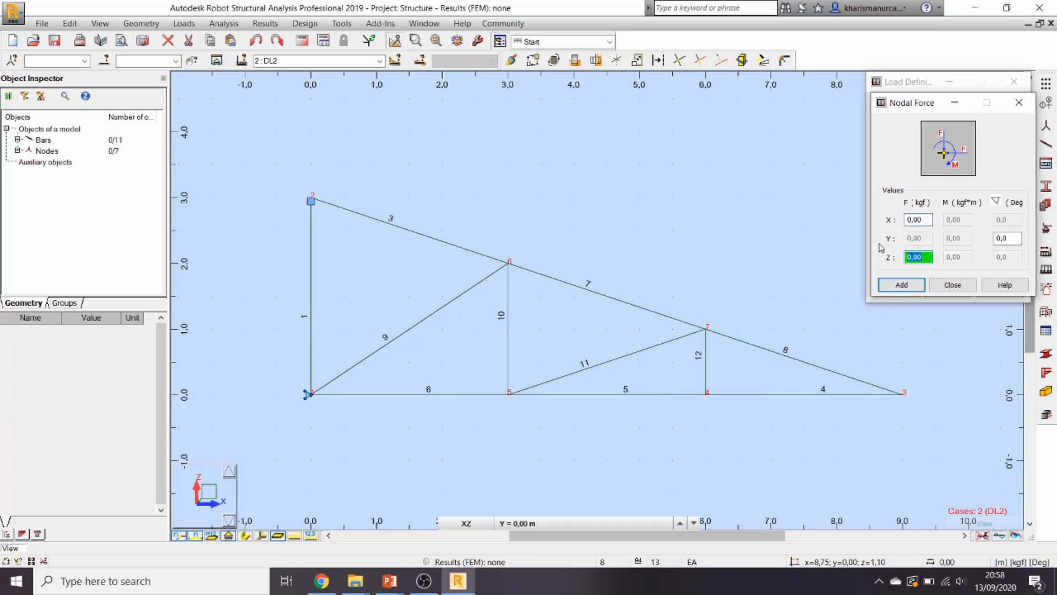
pyautogui.press('BackSpace')
pyautogui.click(899, 287)
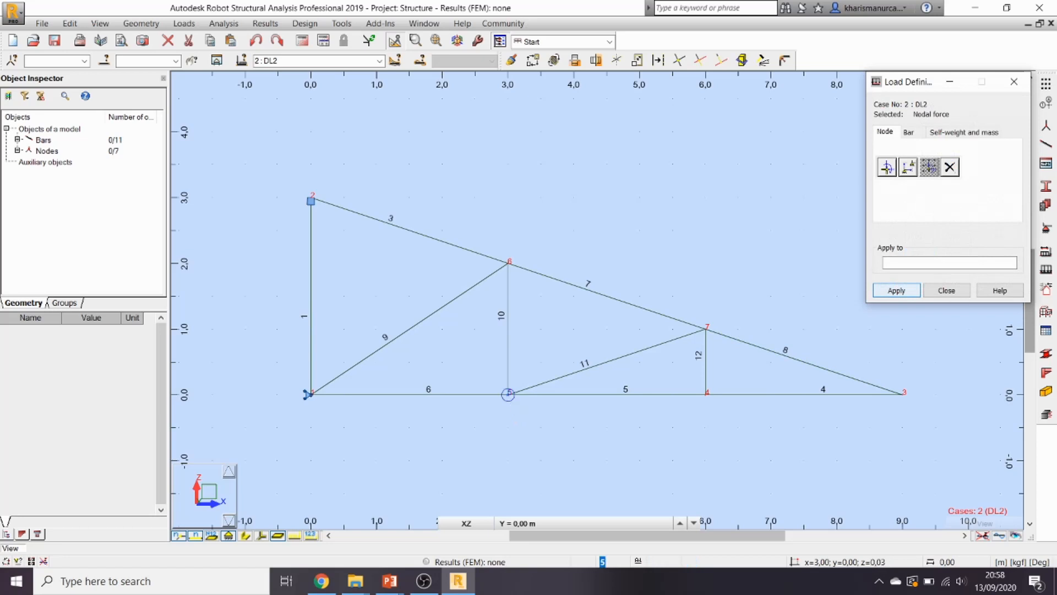
pyautogui.click(508, 394)
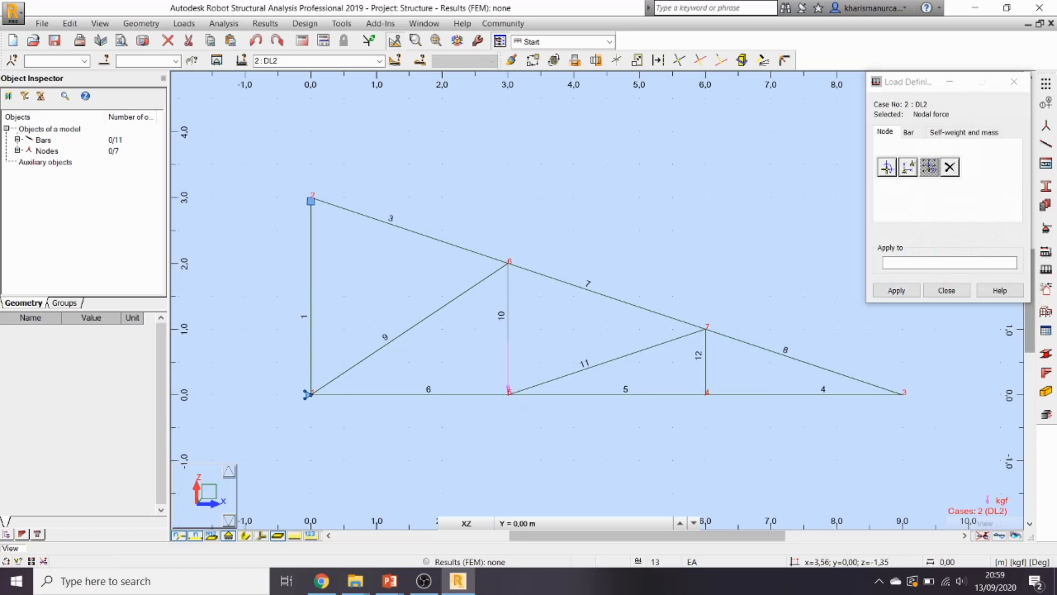
pyautogui.click(946, 290)
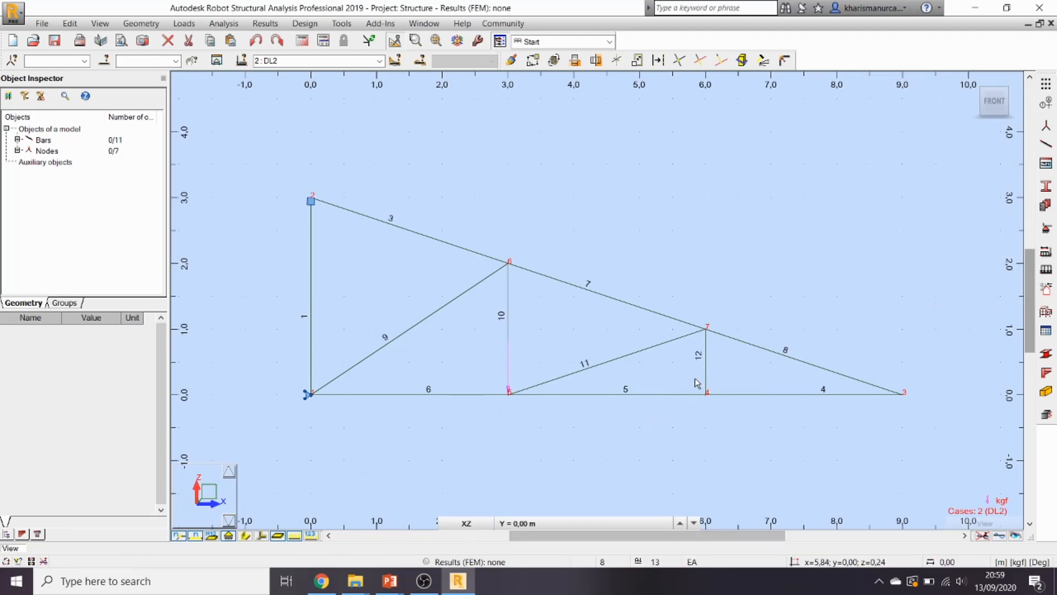
# Select bottom-chord nodes 4 and 3 together, at x = 6 m and x = 9 m
pyautogui.moveTo(693, 379); pyautogui.dragTo(720, 411)
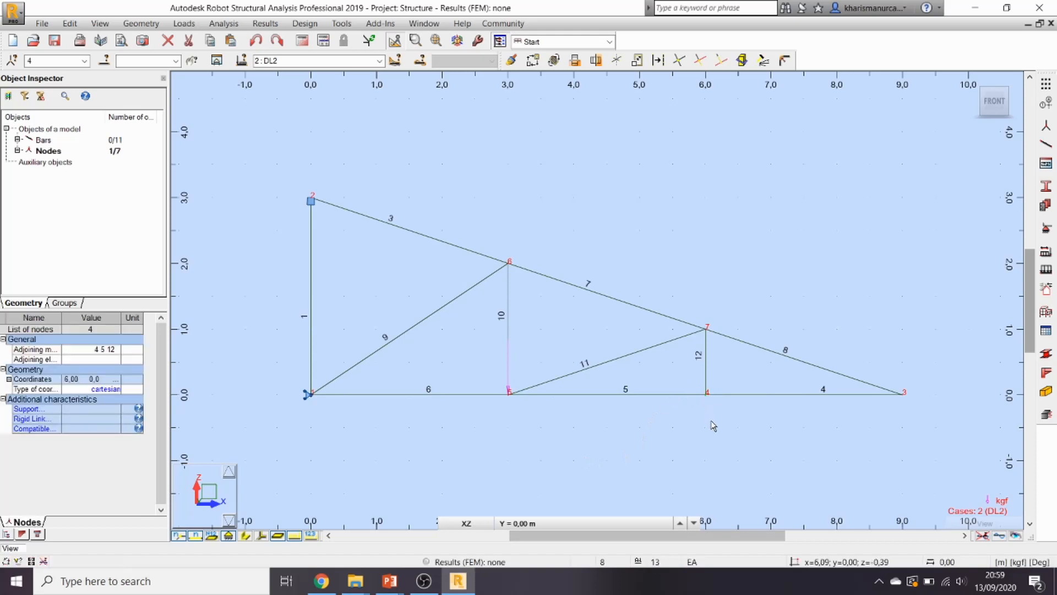
pyautogui.click(710, 421)
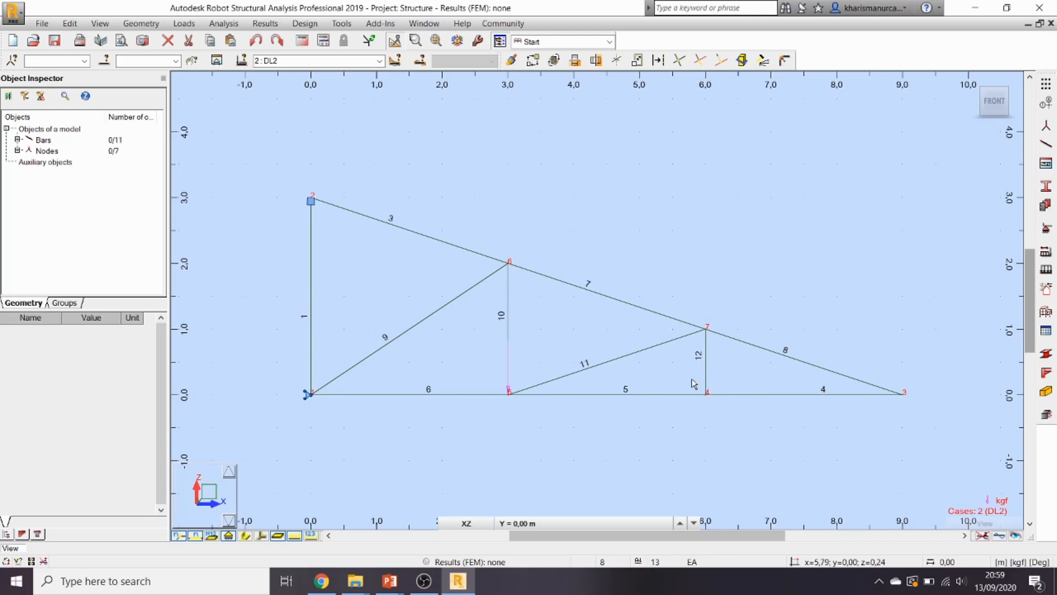
pyautogui.moveTo(691, 378); pyautogui.dragTo(719, 411)
pyautogui.moveTo(721, 414); pyautogui.dragTo(721, 415)
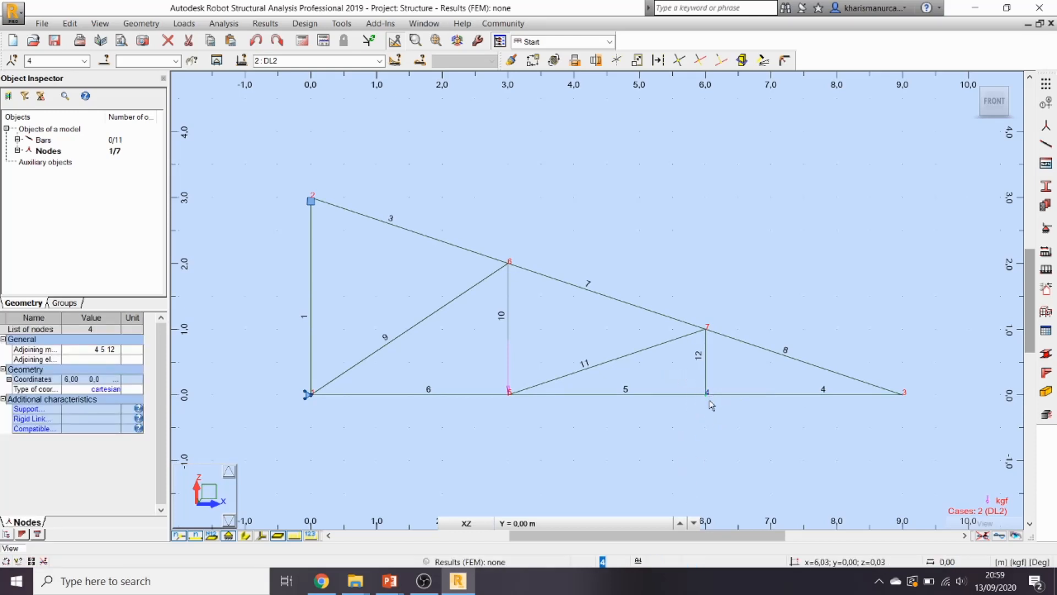
pyautogui.scroll(3, 710, 402)
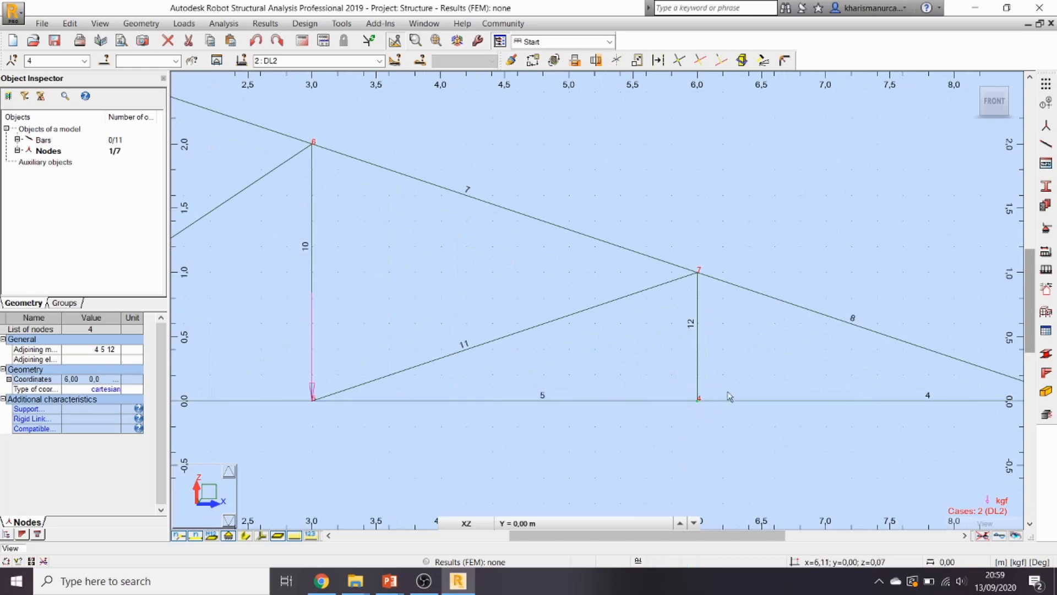
pyautogui.moveTo(731, 396); pyautogui.dragTo(614, 411, button='middle')
pyautogui.scroll(3, 619, 436)
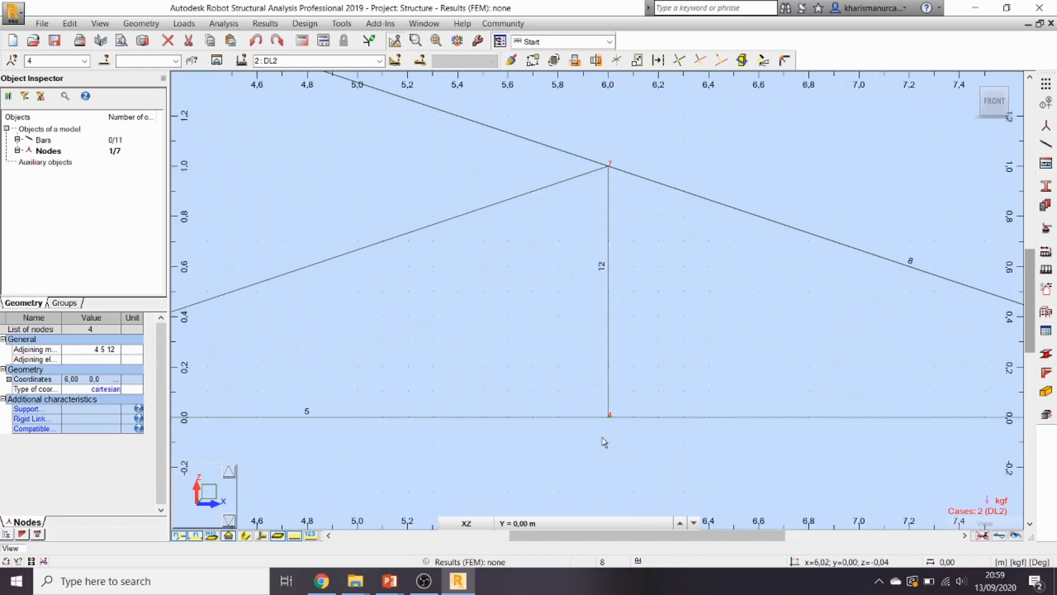
pyautogui.scroll(2, 614, 435)
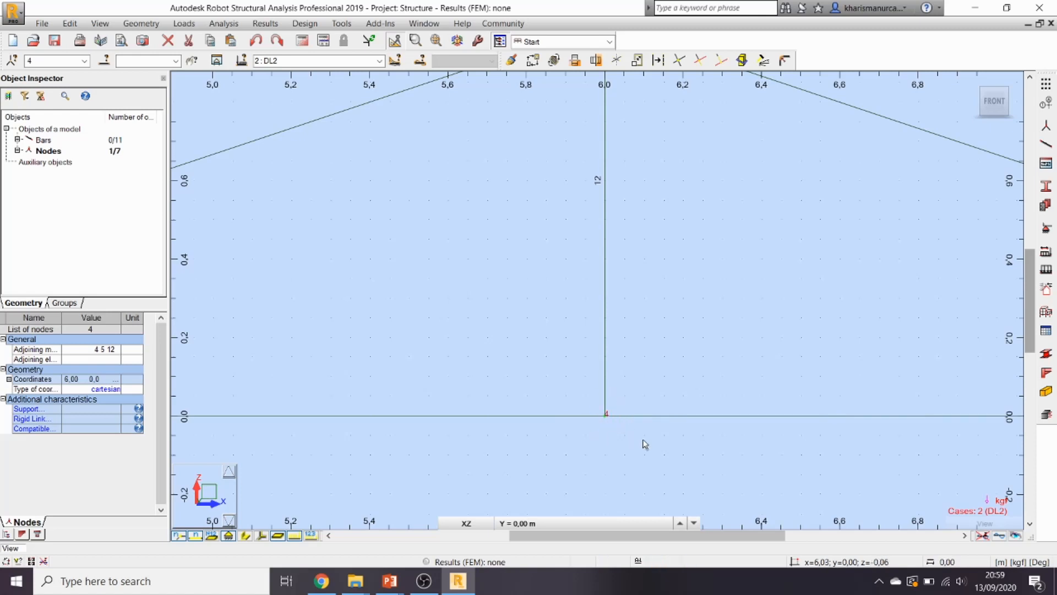
pyautogui.scroll(-2, 656, 439)
pyautogui.scroll(-2, 671, 441)
pyautogui.moveTo(767, 420); pyautogui.dragTo(438, 425, button='middle')
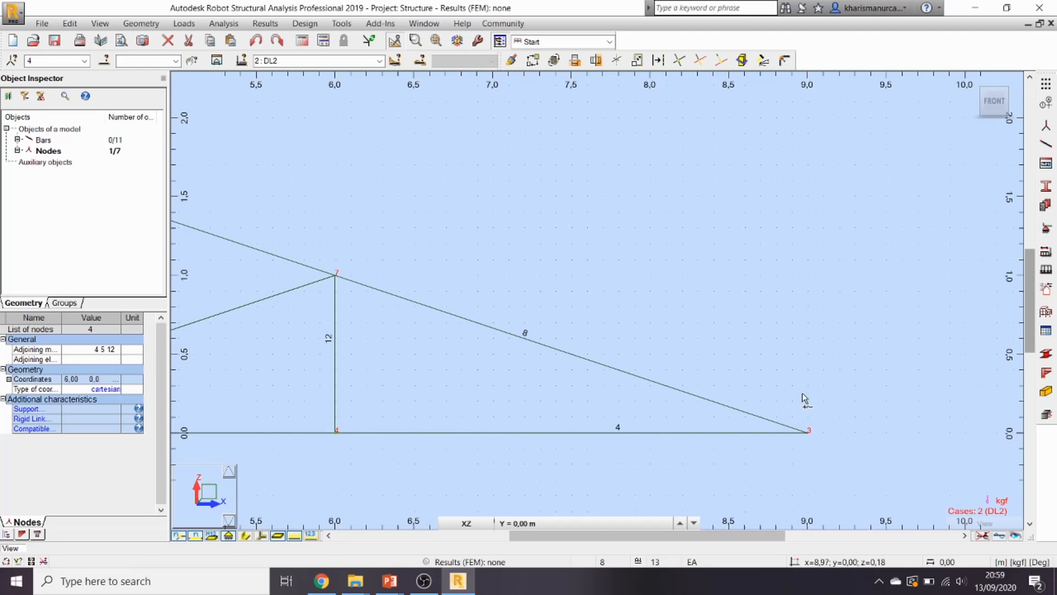
pyautogui.moveTo(784, 406); pyautogui.dragTo(827, 457)
pyautogui.scroll(3, 799, 422)
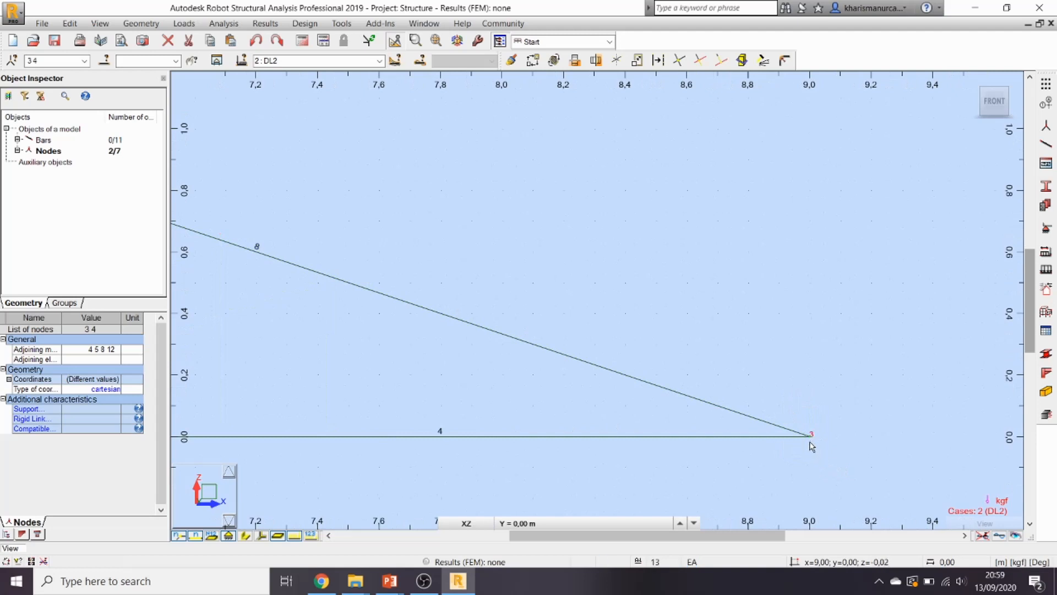
pyautogui.scroll(2, 812, 449)
pyautogui.scroll(-4, 811, 446)
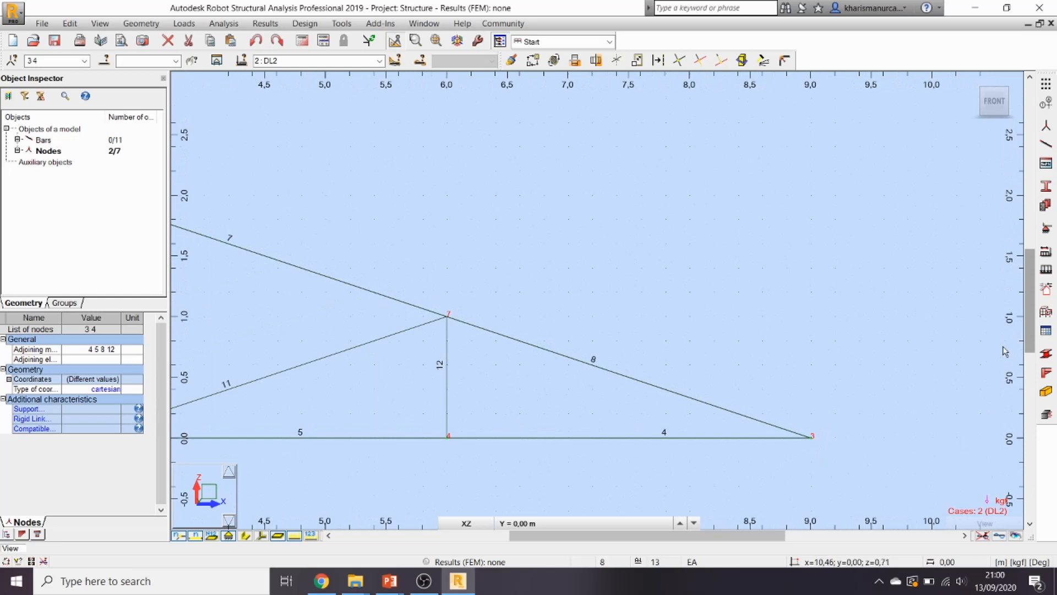
# Apply a nodal force of -250 kgf in Z to the selected nodes 3 and 4 in case DL2
pyautogui.click(1045, 270)
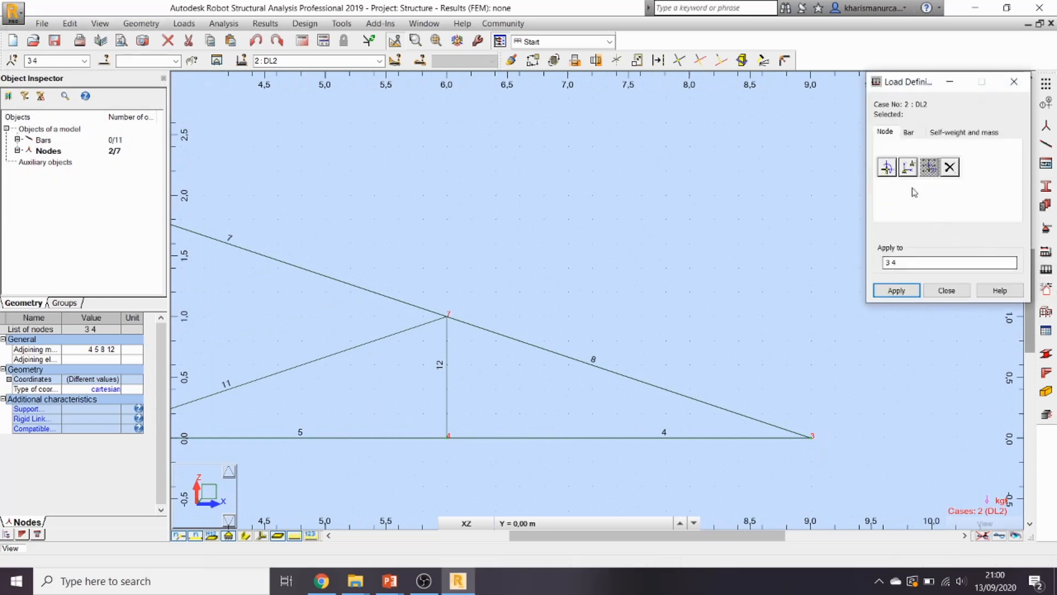
pyautogui.click(892, 172)
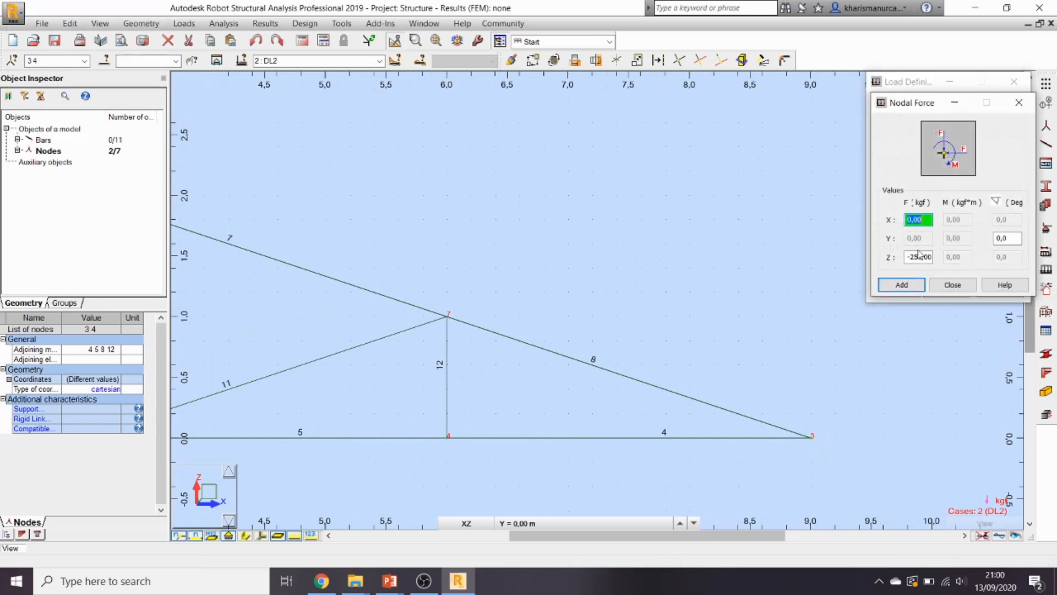
pyautogui.click(916, 286)
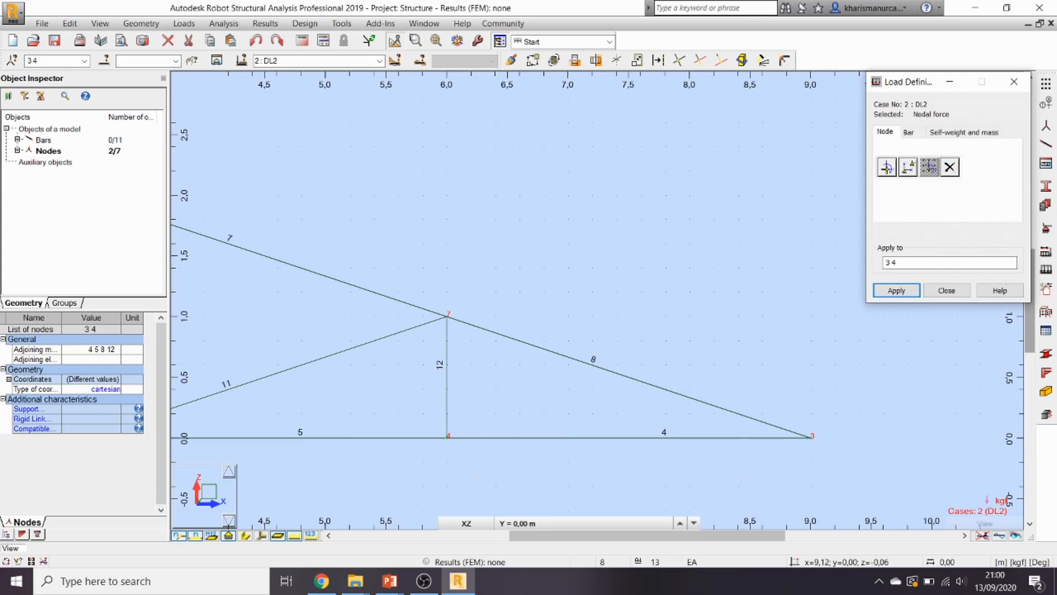
pyautogui.click(893, 292)
pyautogui.click(947, 290)
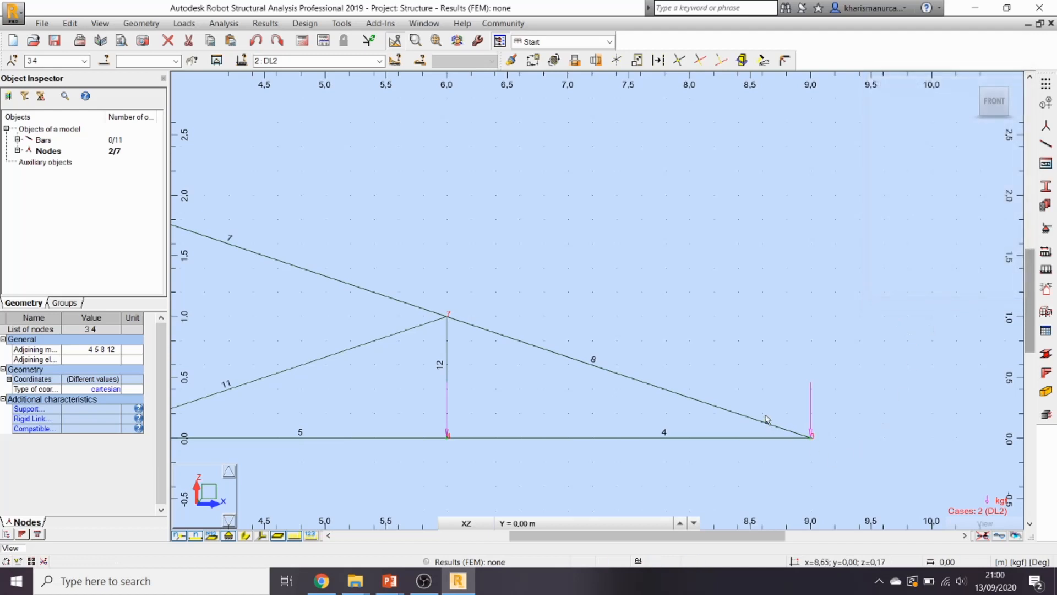
# Run the structural calculation for the whole truss and dismiss the calculation messages
pyautogui.scroll(-2, 762, 420)
pyautogui.moveTo(689, 399); pyautogui.dragTo(784, 373, button='middle')
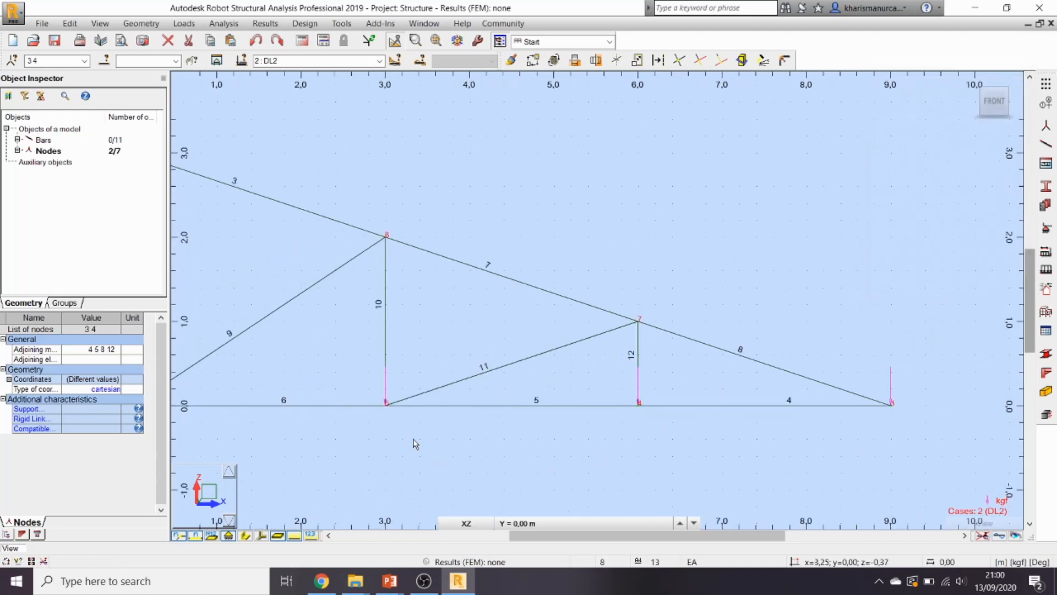
pyautogui.scroll(-1, 413, 439)
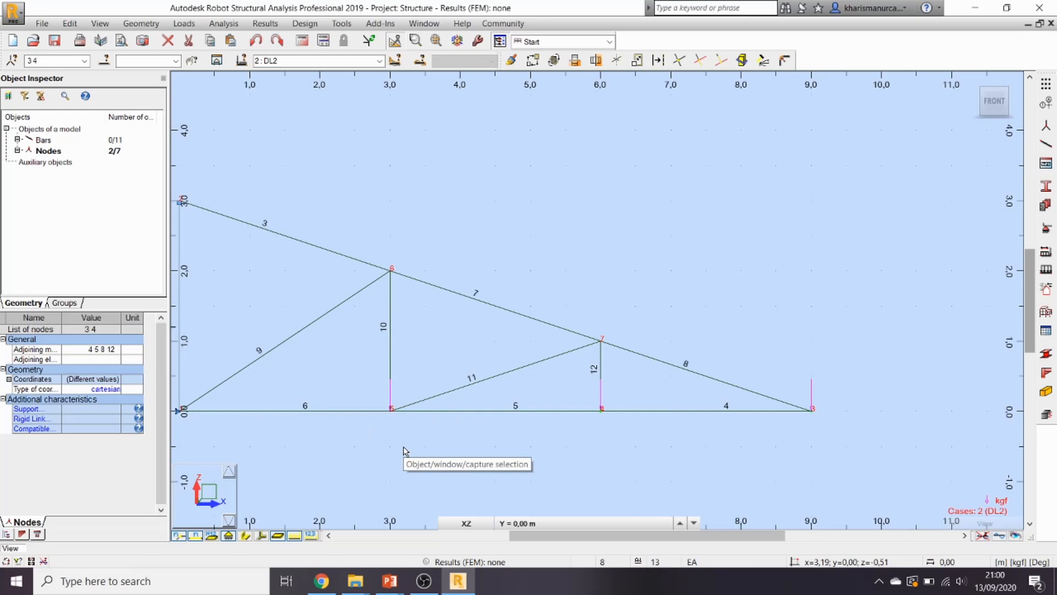
pyautogui.scroll(-2, 425, 431)
pyautogui.moveTo(512, 417); pyautogui.dragTo(635, 398, button='middle')
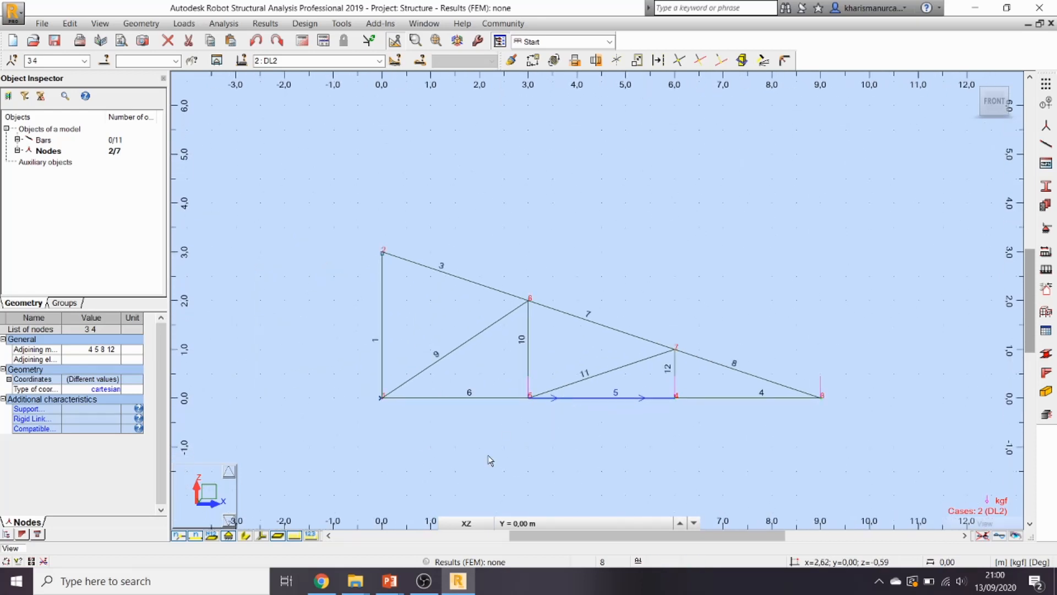
pyautogui.scroll(1, 533, 432)
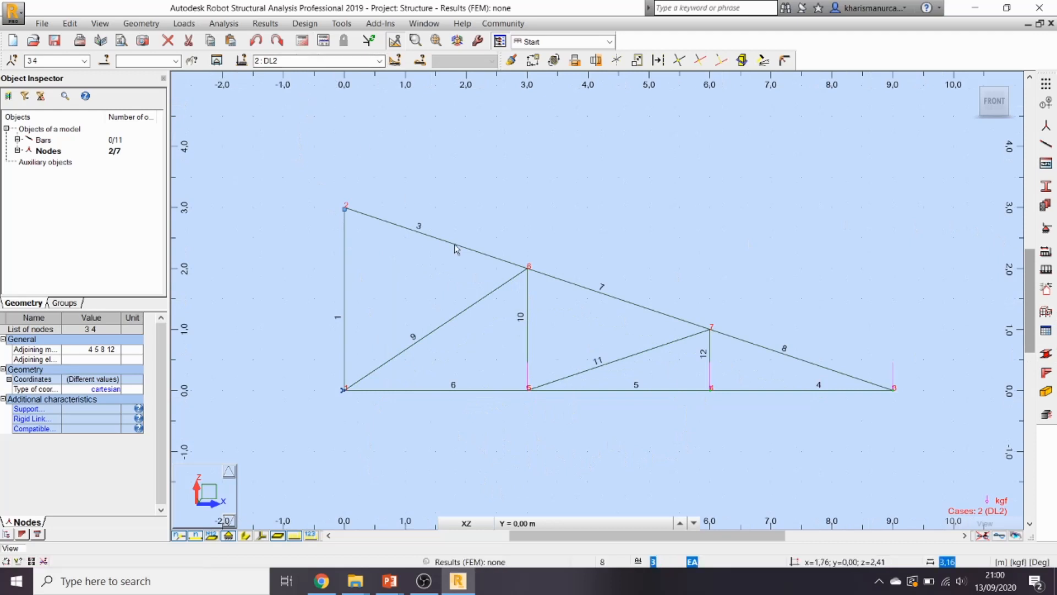
pyautogui.click(302, 41)
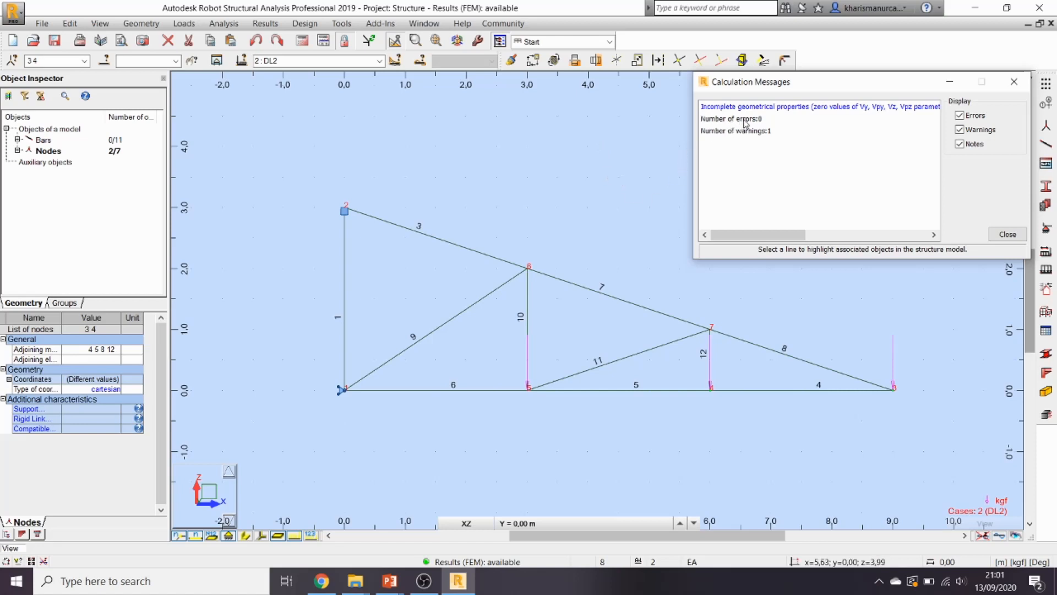
pyautogui.click(1008, 234)
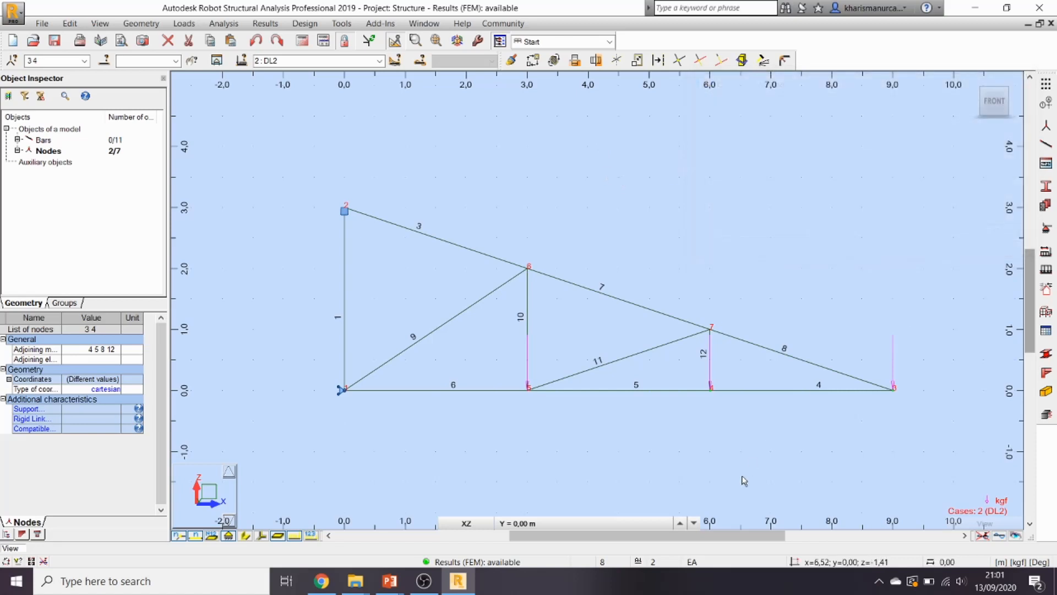
# Hide the node numbers, bar numbers and load symbols in the truss view
pyautogui.click(192, 536)
pyautogui.click(177, 536)
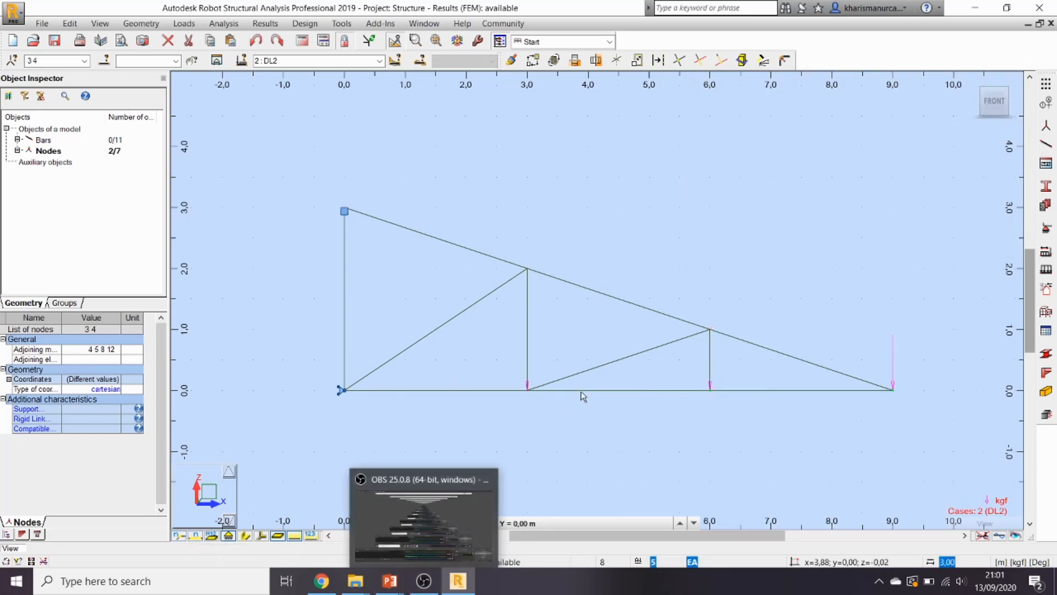
pyautogui.click(295, 536)
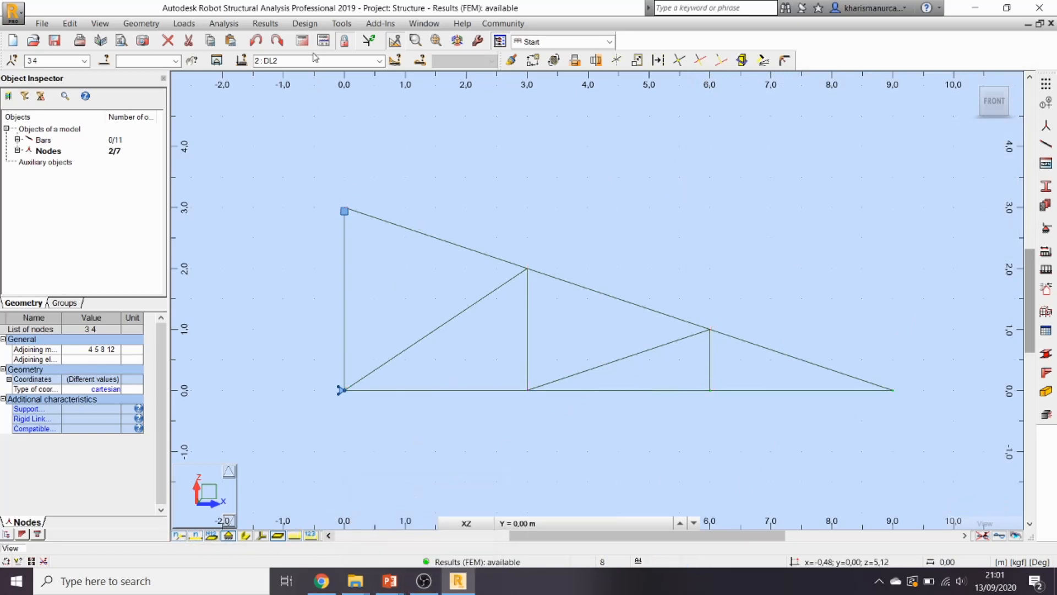
# Display the Fx force diagram on the bars with value labels, differentiated positive and negative values, and filled areas
pyautogui.click(265, 23)
pyautogui.click(275, 73)
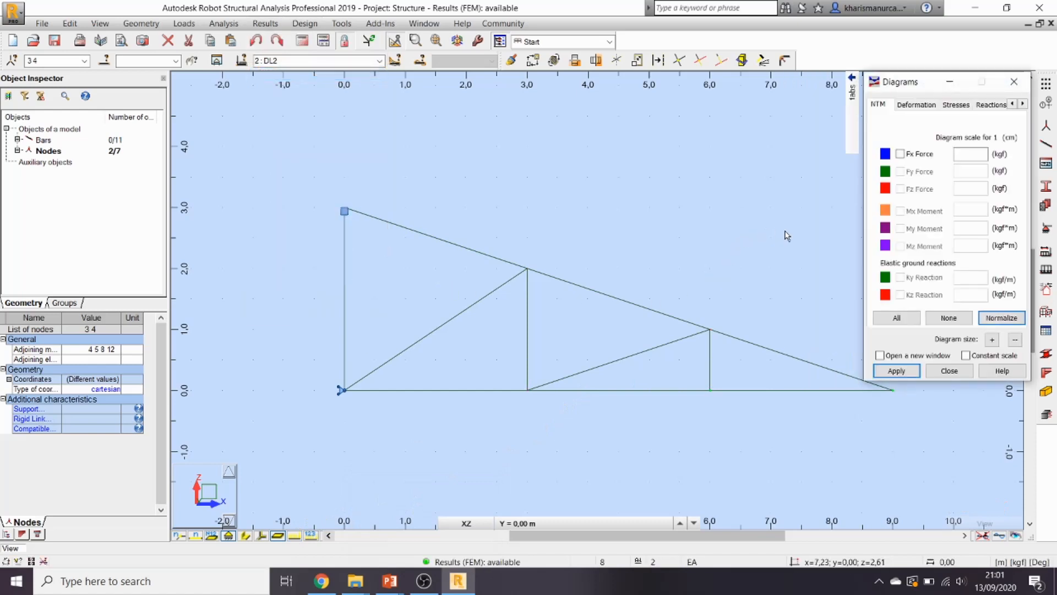
pyautogui.click(920, 157)
pyautogui.moveTo(851, 144)
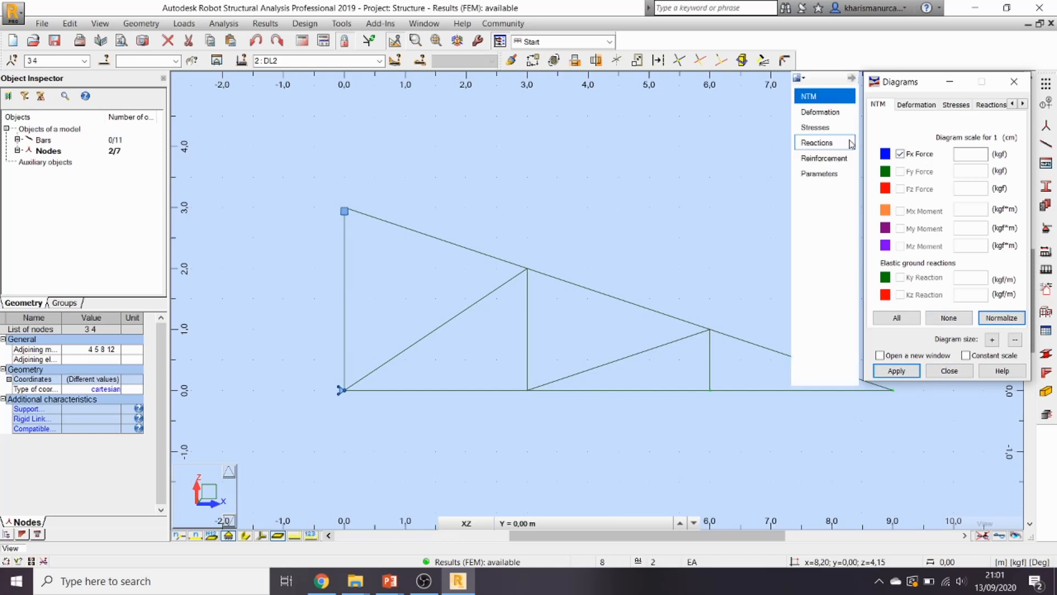
pyautogui.click(823, 173)
pyautogui.click(938, 168)
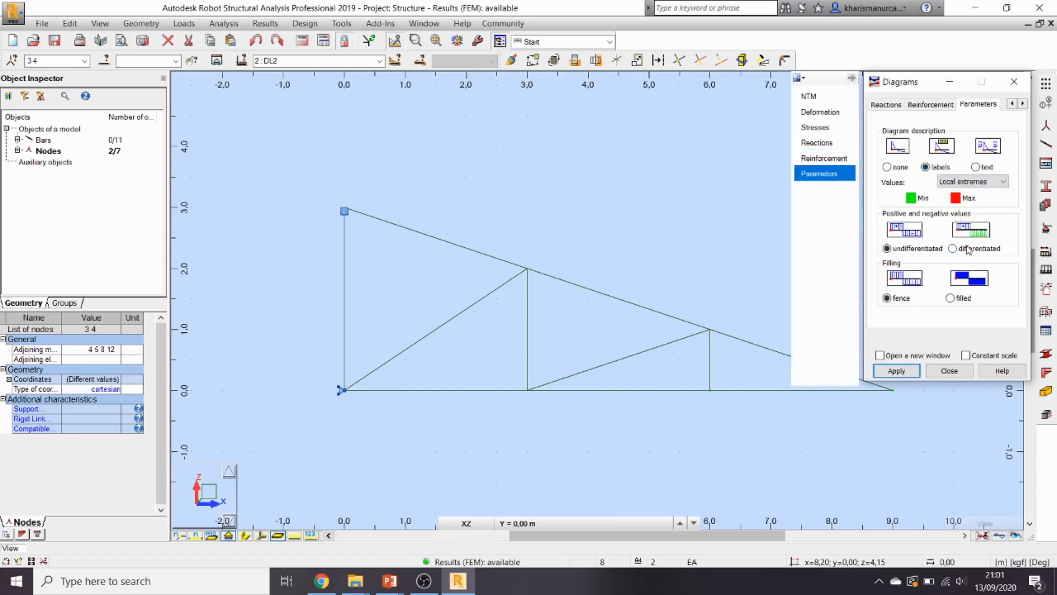
pyautogui.click(967, 249)
pyautogui.click(963, 297)
pyautogui.click(918, 371)
pyautogui.click(950, 372)
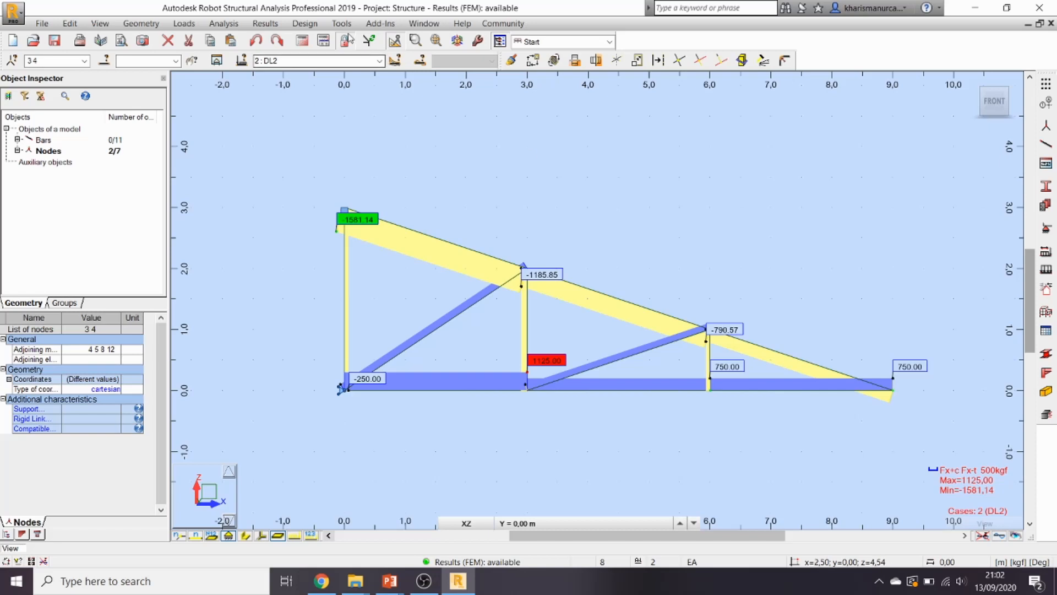
# Review the Fx force settings of the bar diagrams and reapply them without changes
pyautogui.click(265, 23)
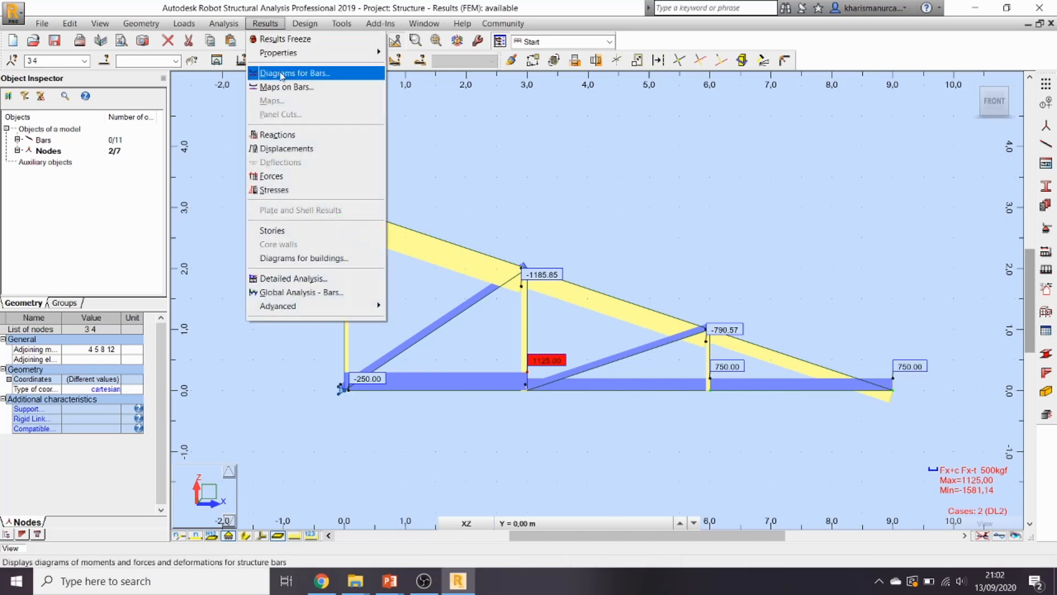
pyautogui.click(289, 73)
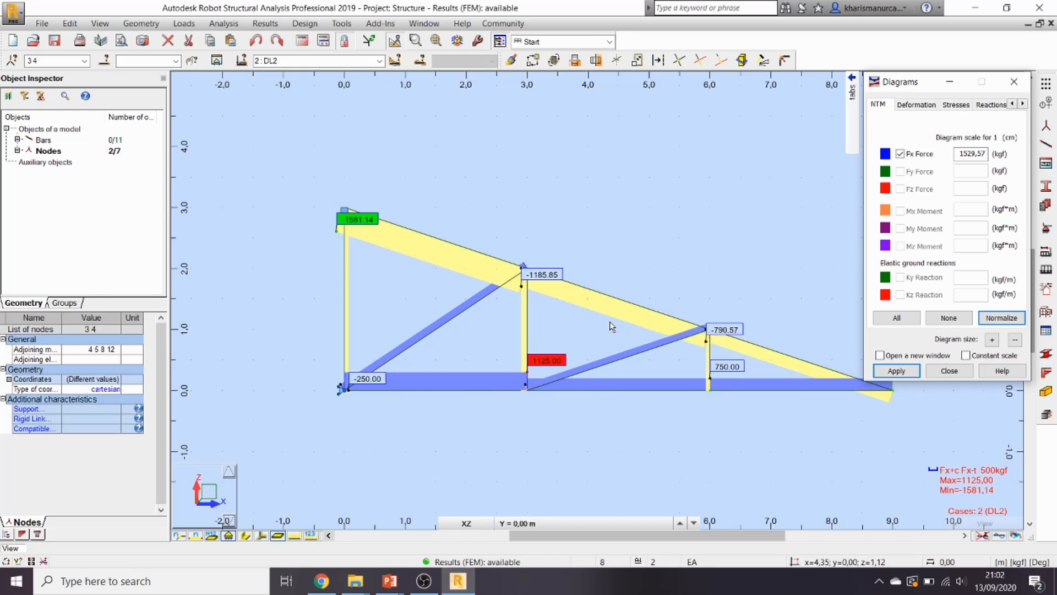
pyautogui.click(896, 371)
pyautogui.click(949, 371)
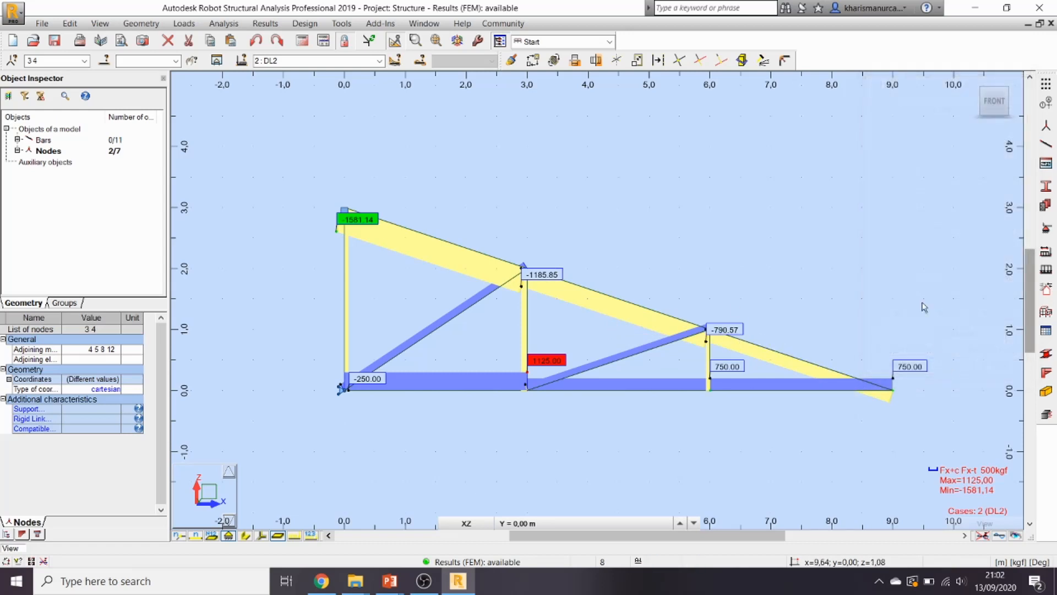